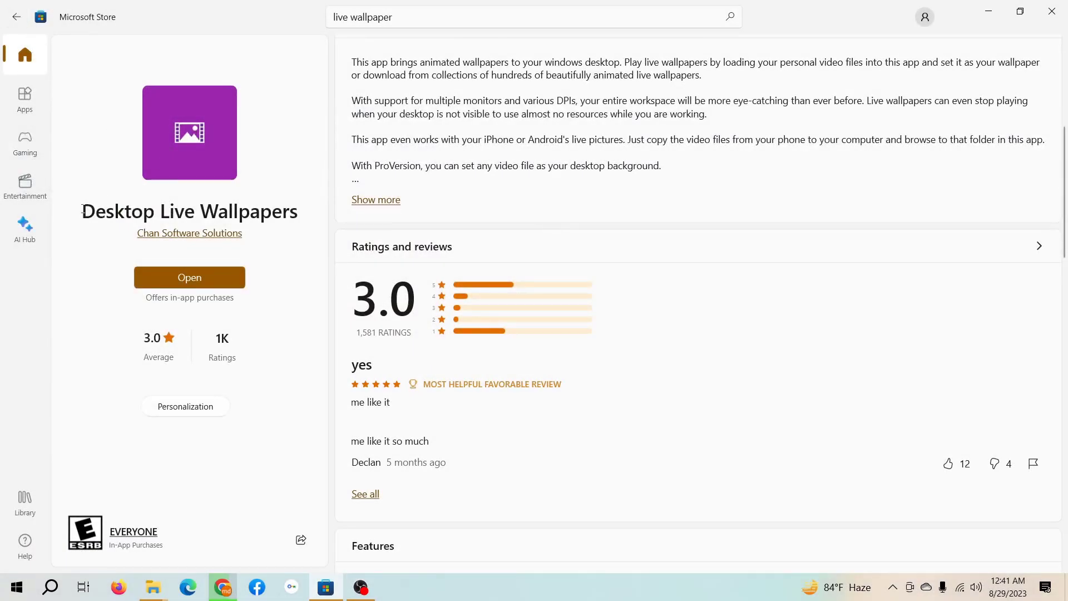
- Return to the store's home page and search for "live wallpaper"
drag(83, 211, 273, 212)
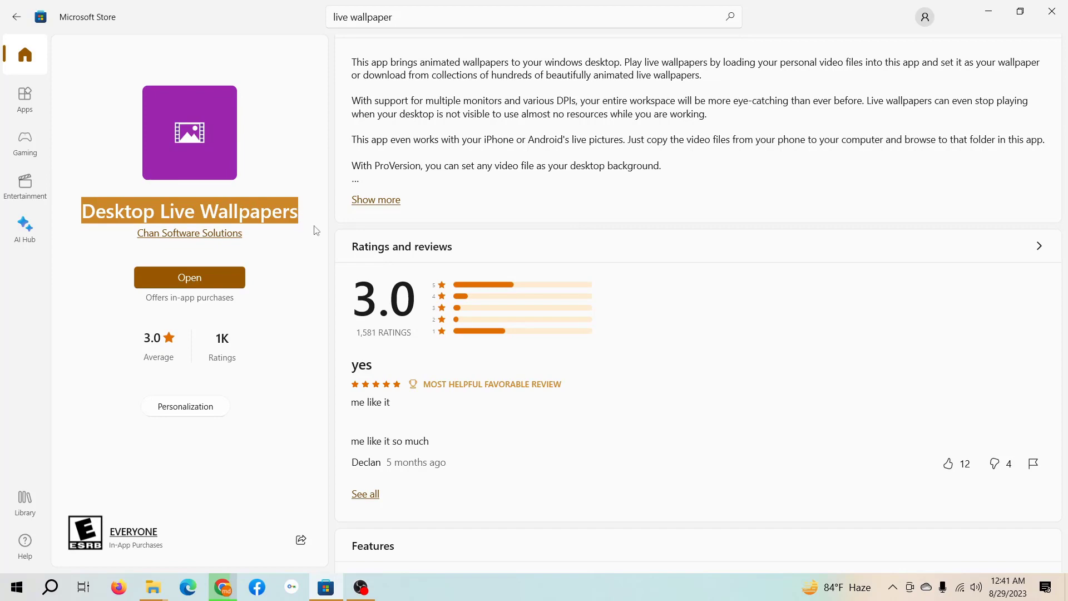
click(21, 60)
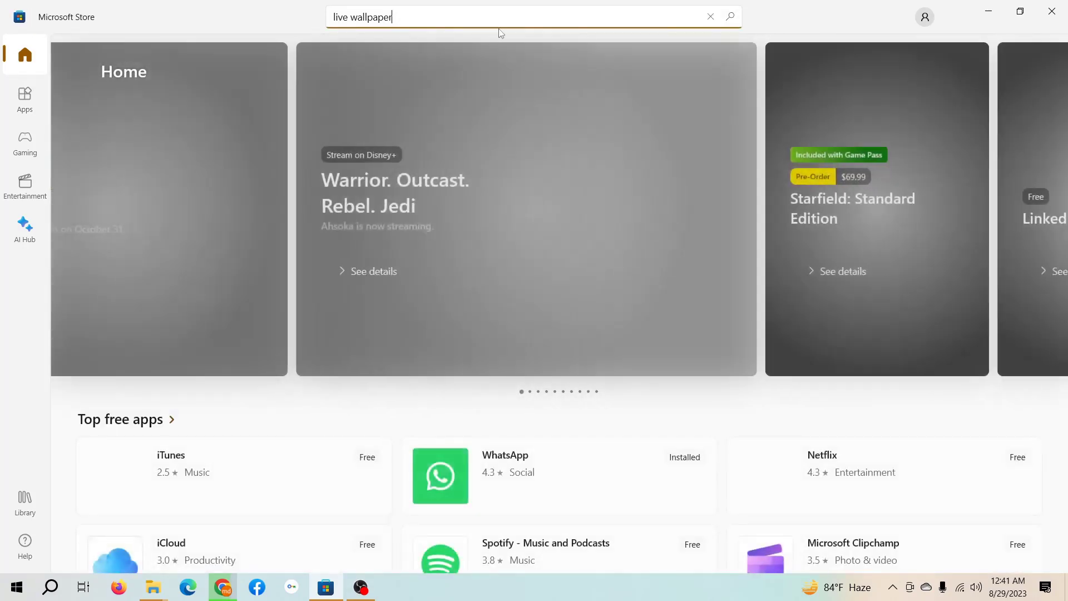
click(453, 21)
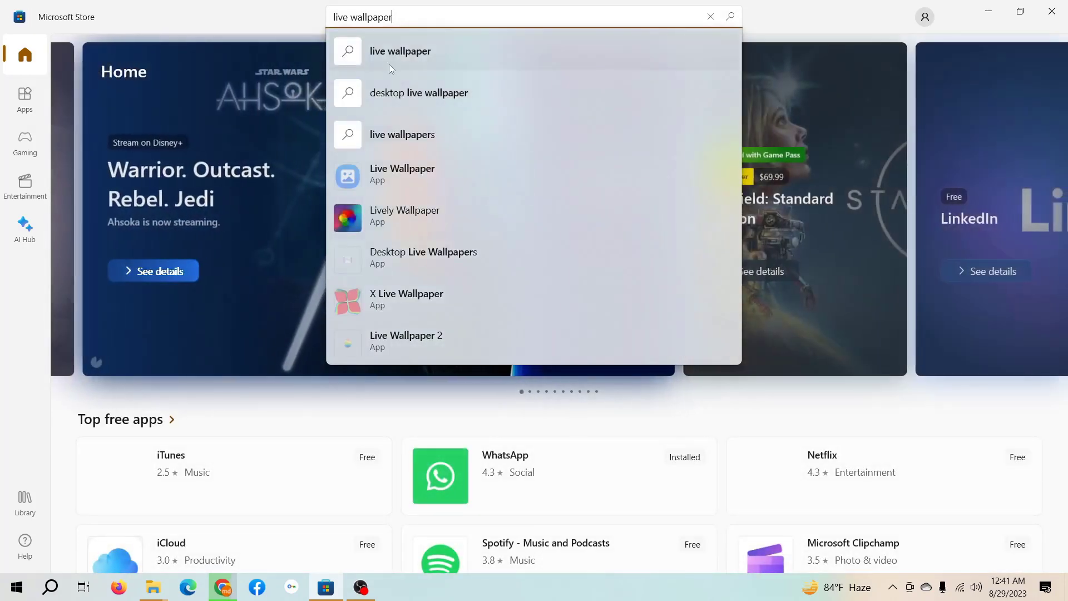
click(389, 65)
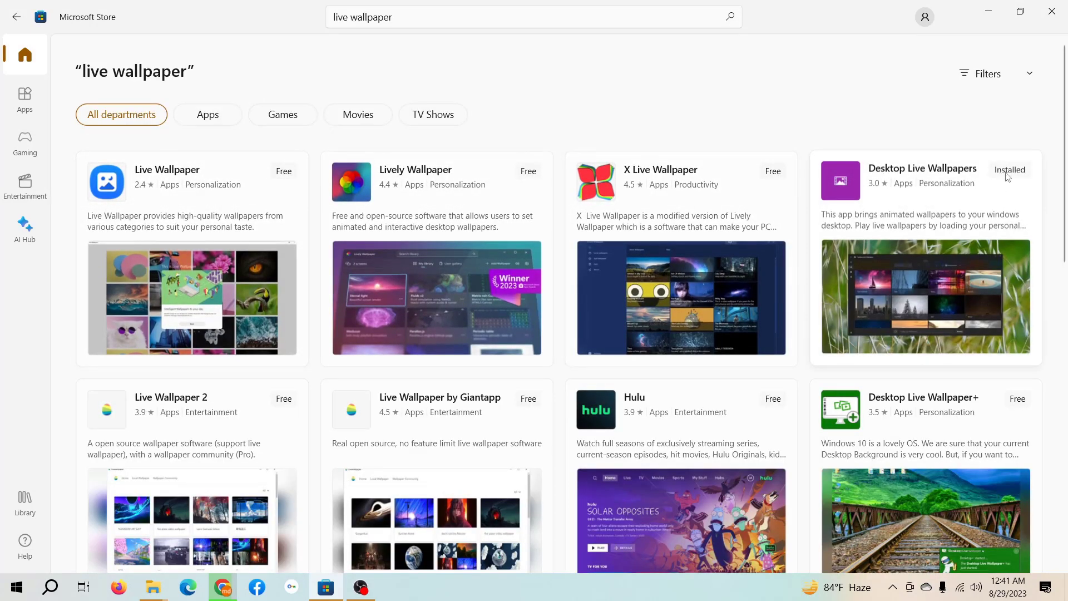
- Open the Desktop Live Wallpapers page from the search results and launch the installed app
mouse_move(1008, 177)
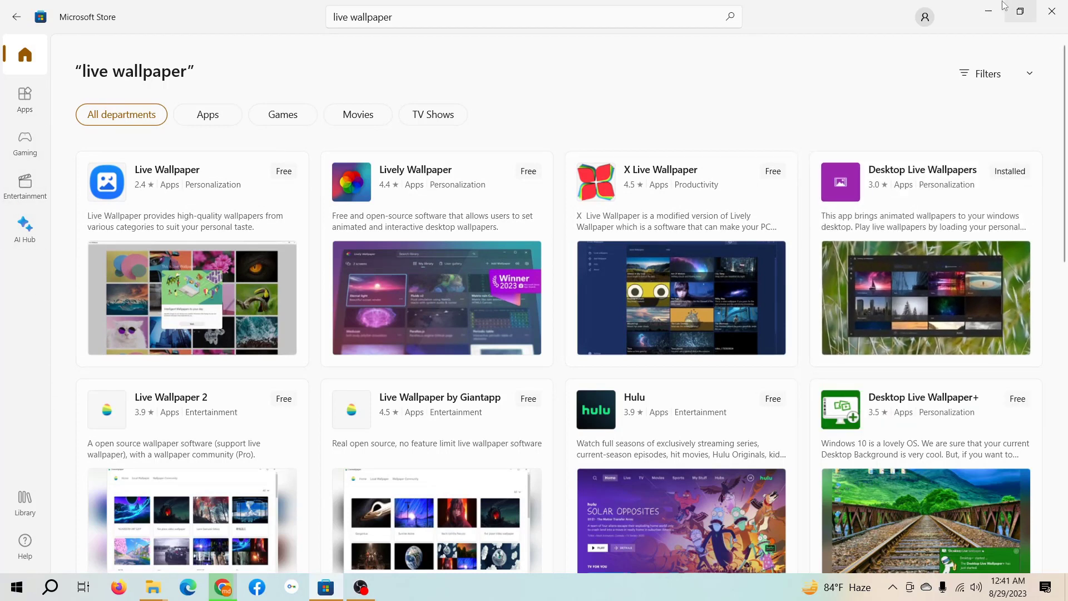
click(948, 196)
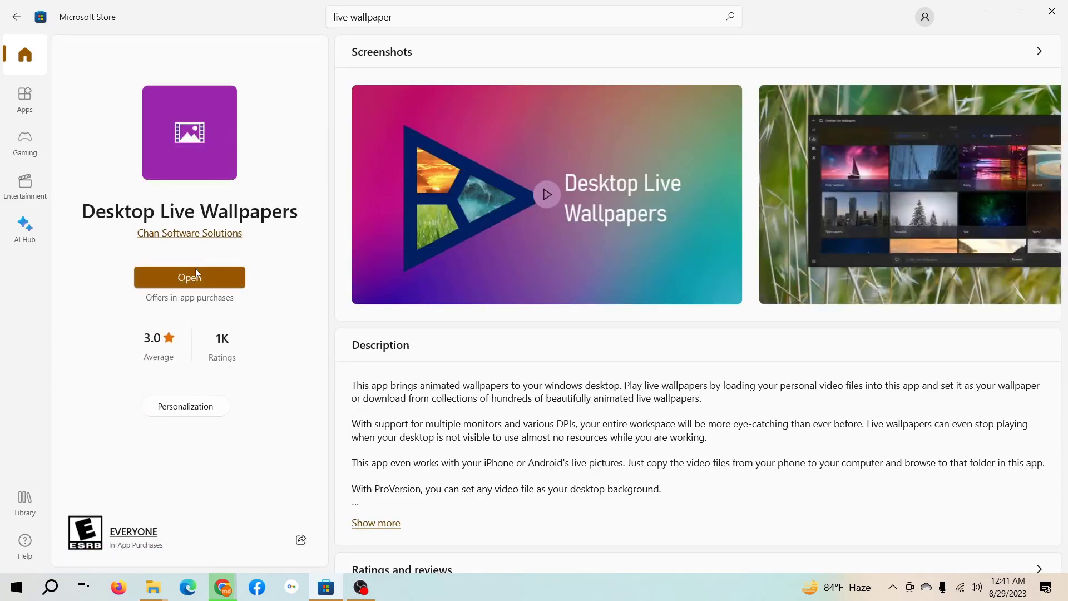
click(195, 275)
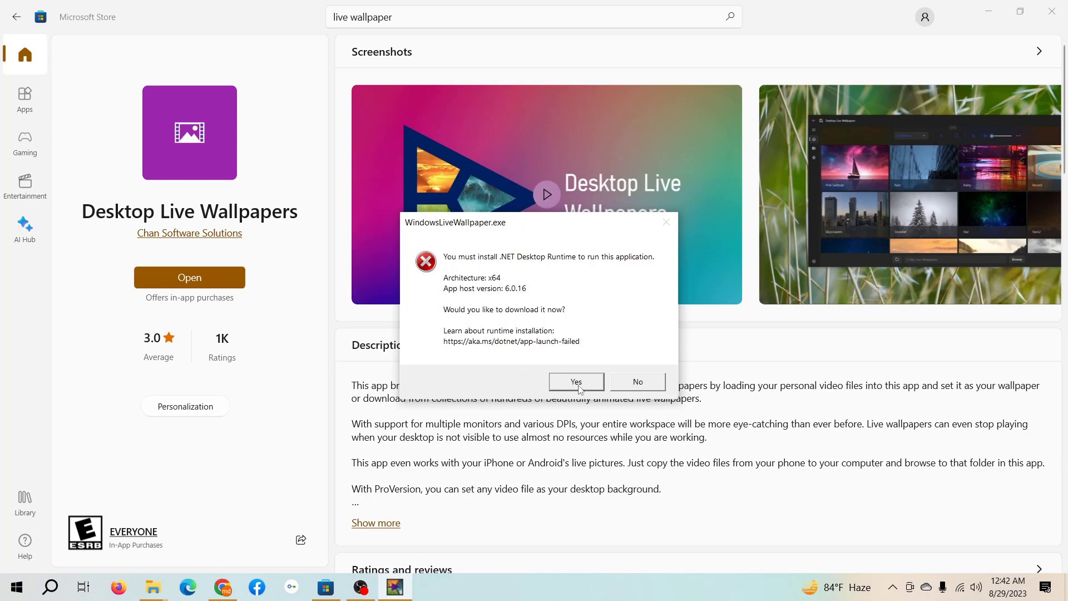
- Switch to Chrome and run the downloaded .NET 6.0 Desktop Runtime (v6.0.21) Windows x64 installer
click(223, 587)
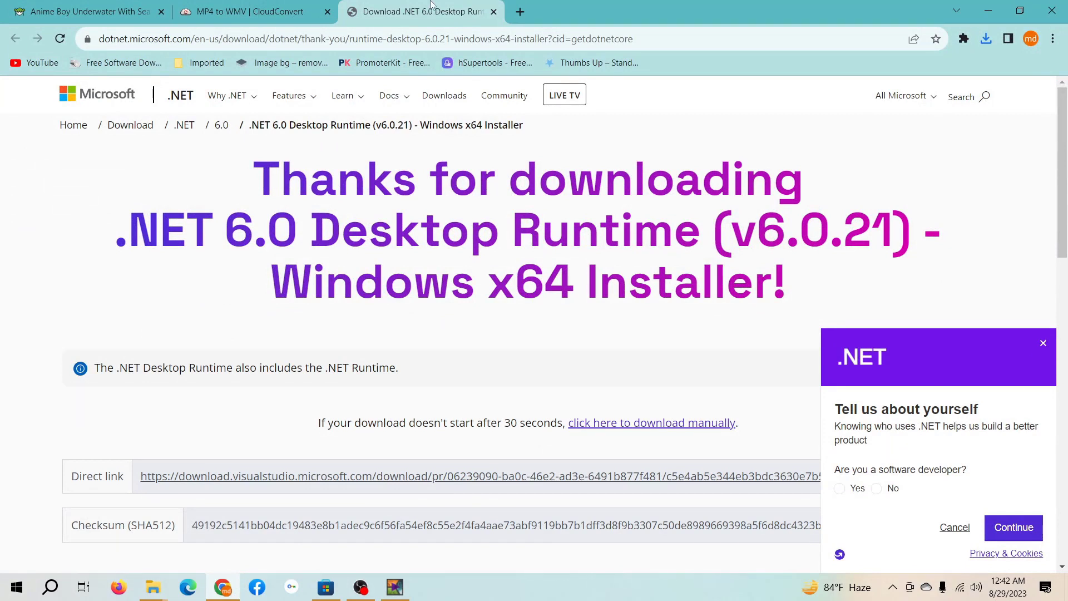
click(987, 38)
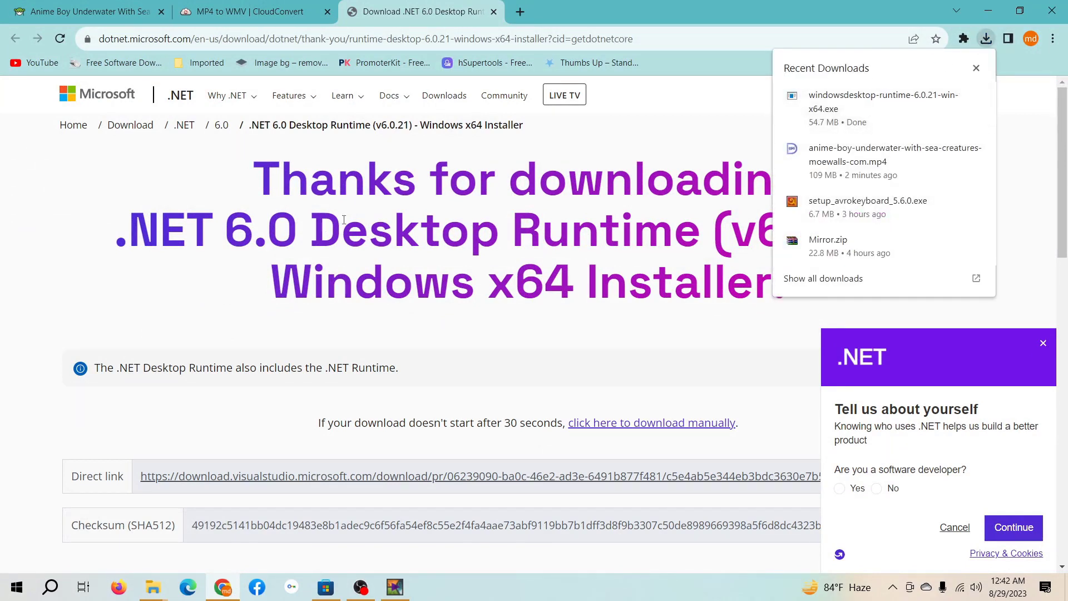
click(954, 95)
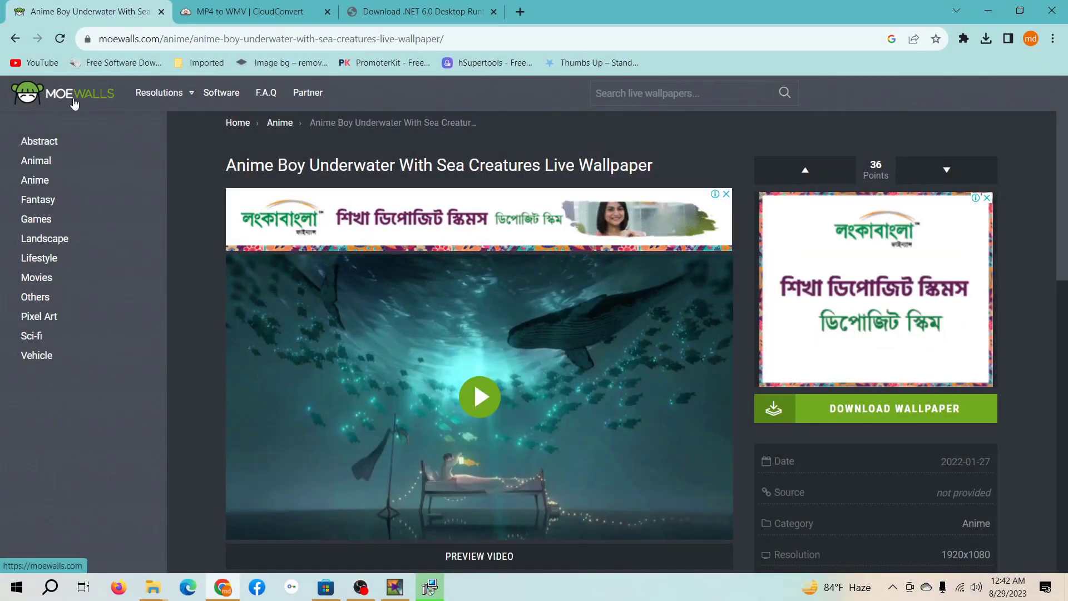
- Examine the moewalls.com address and page for the Anime Boy Underwater With Sea Creatures live wallpaper
click(117, 40)
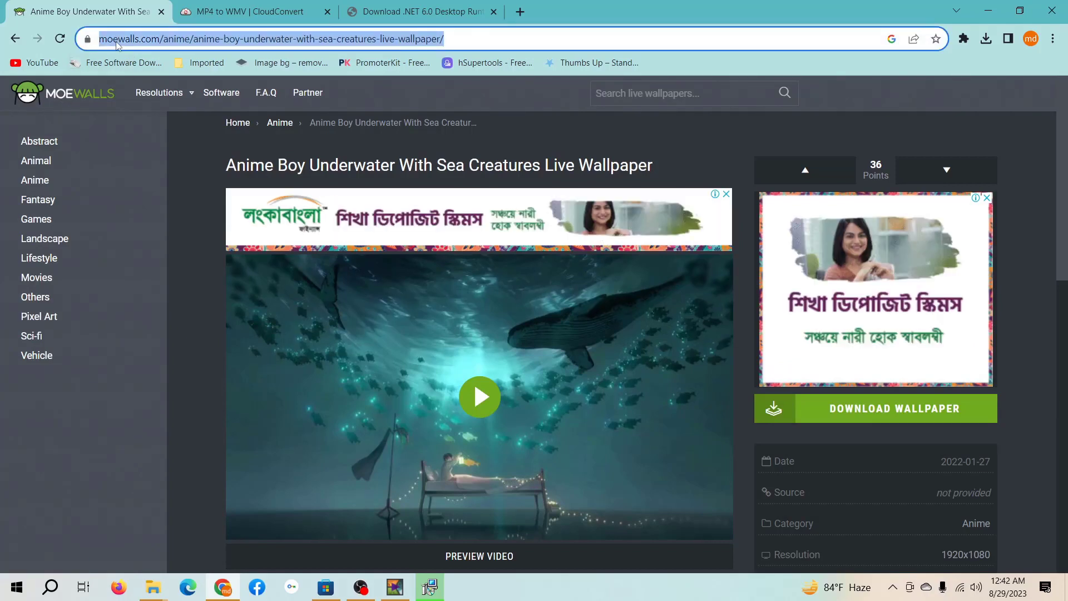
click(150, 39)
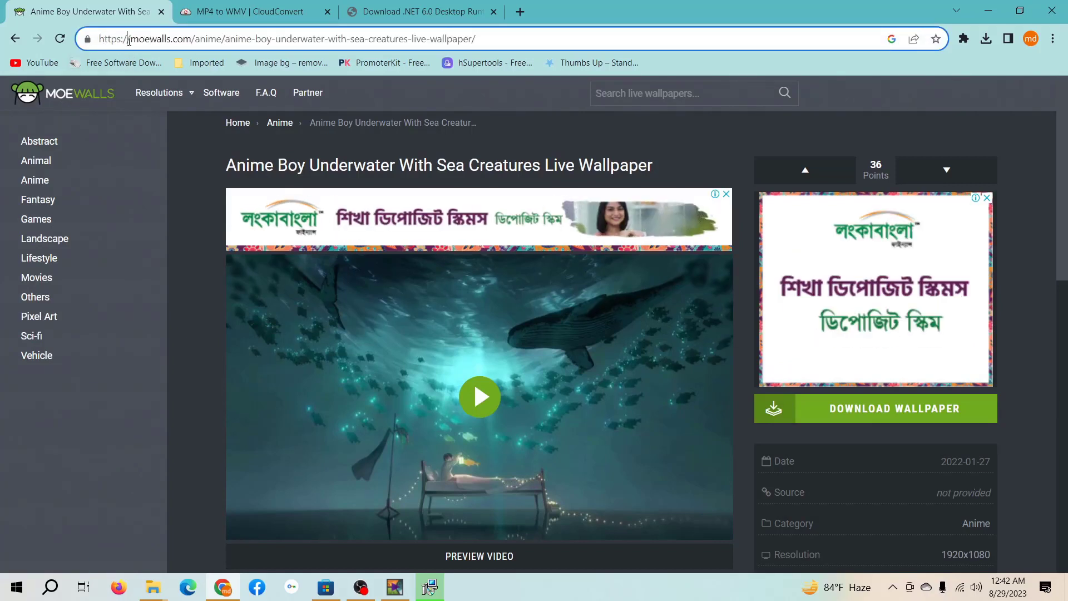
drag(178, 39, 190, 38)
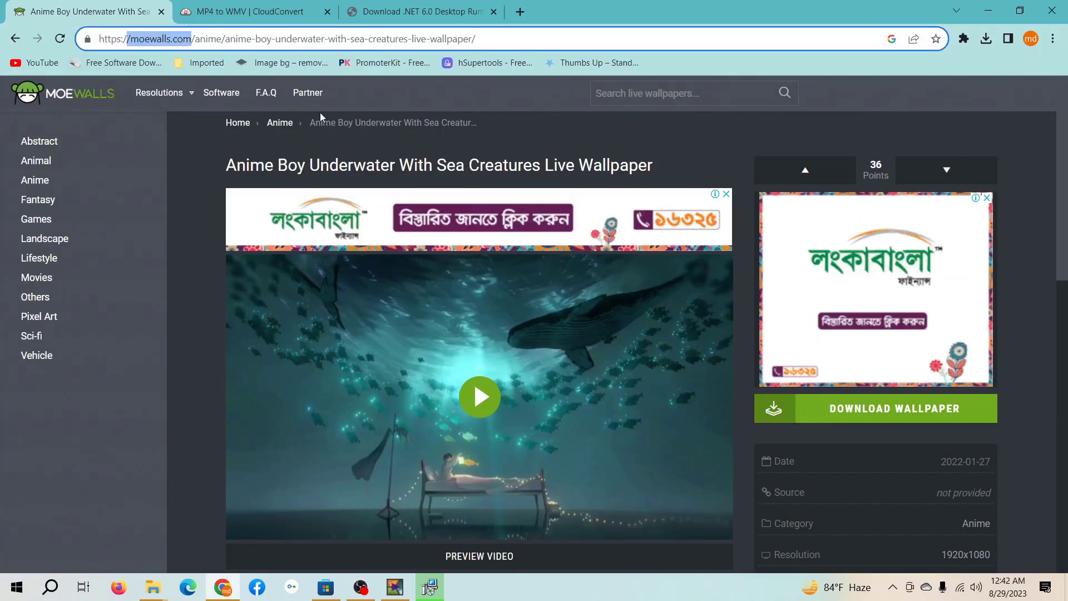
scroll(325, 122, down, 6)
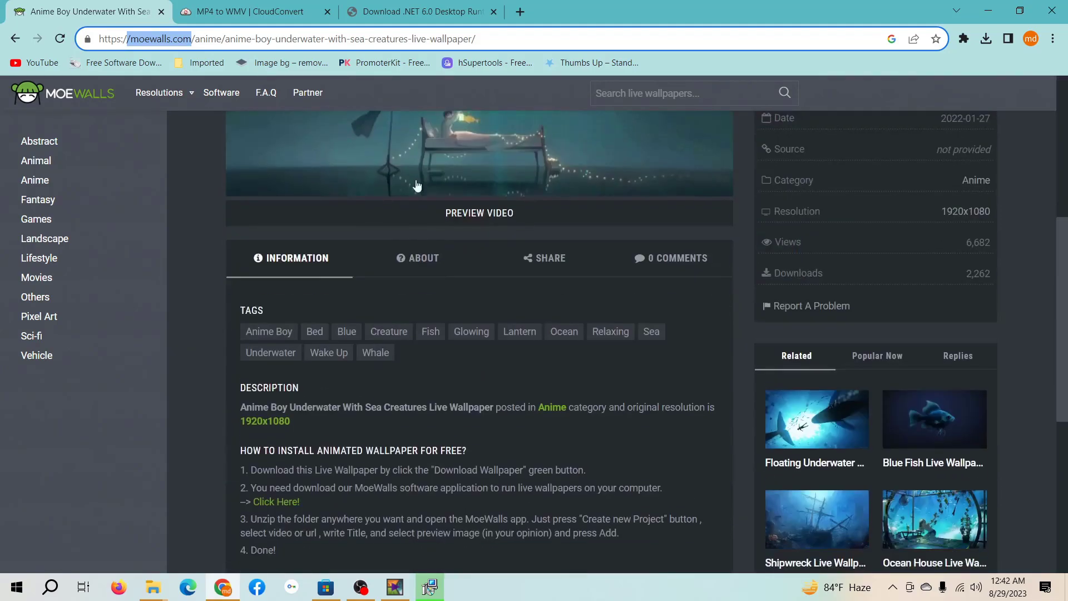
scroll(283, 143, up, 6)
scroll(541, 379, down, 15)
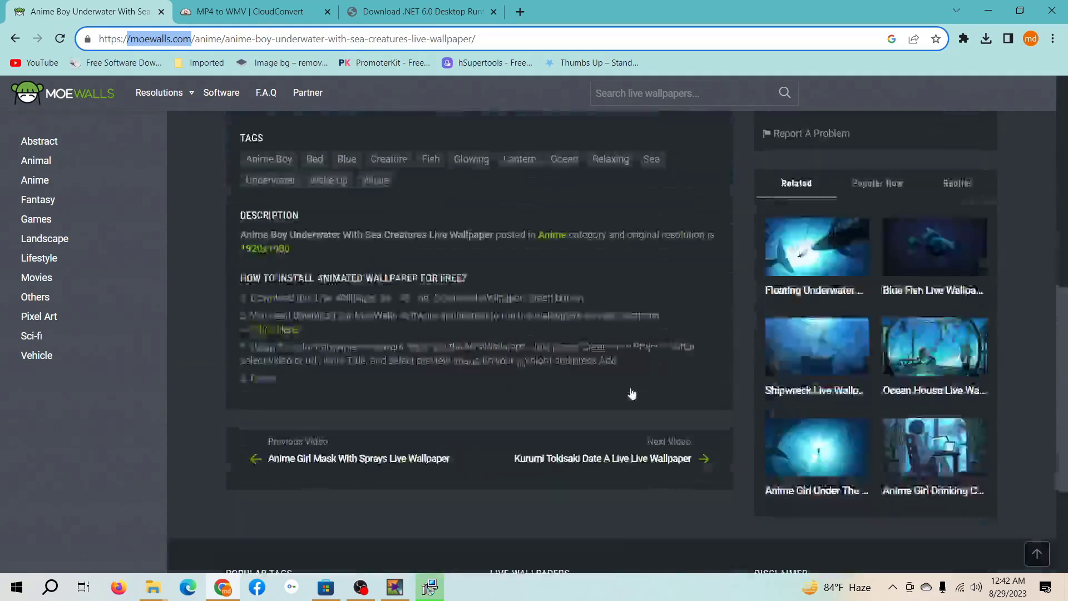
scroll(326, 198, up, 15)
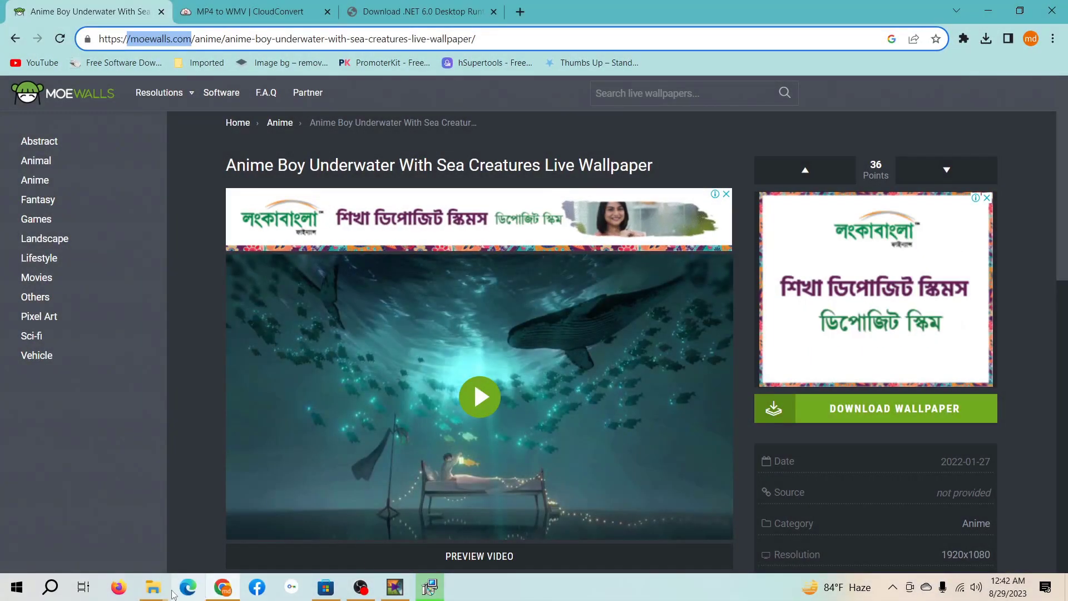
- Switch to File Explorer, select the anime-boy-underwater MP4 in Downloads and widen the Name column to fit its full name
click(153, 587)
click(523, 531)
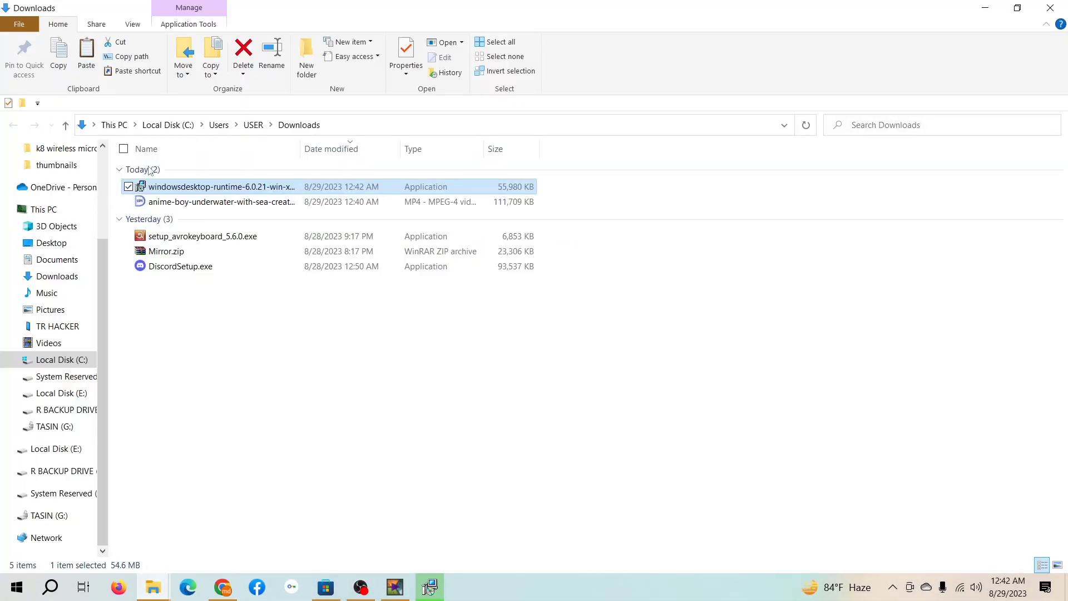
click(184, 203)
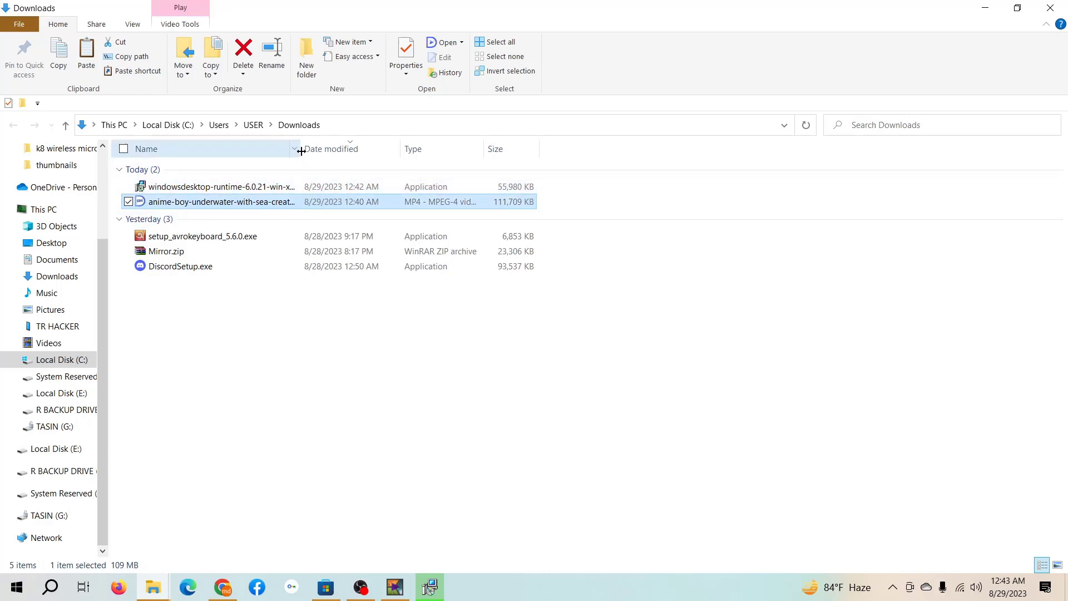
drag(301, 148, 536, 144)
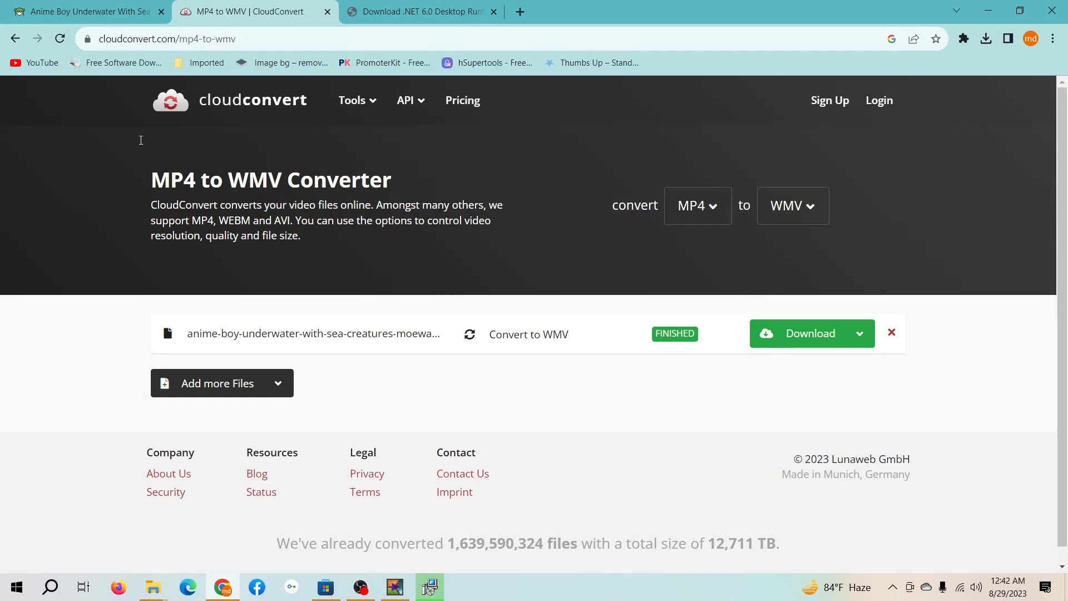
- Download the anime-boy-underwater video converted to WMV from CloudConvert's MP4 to WMV Converter page
click(102, 40)
key(End)
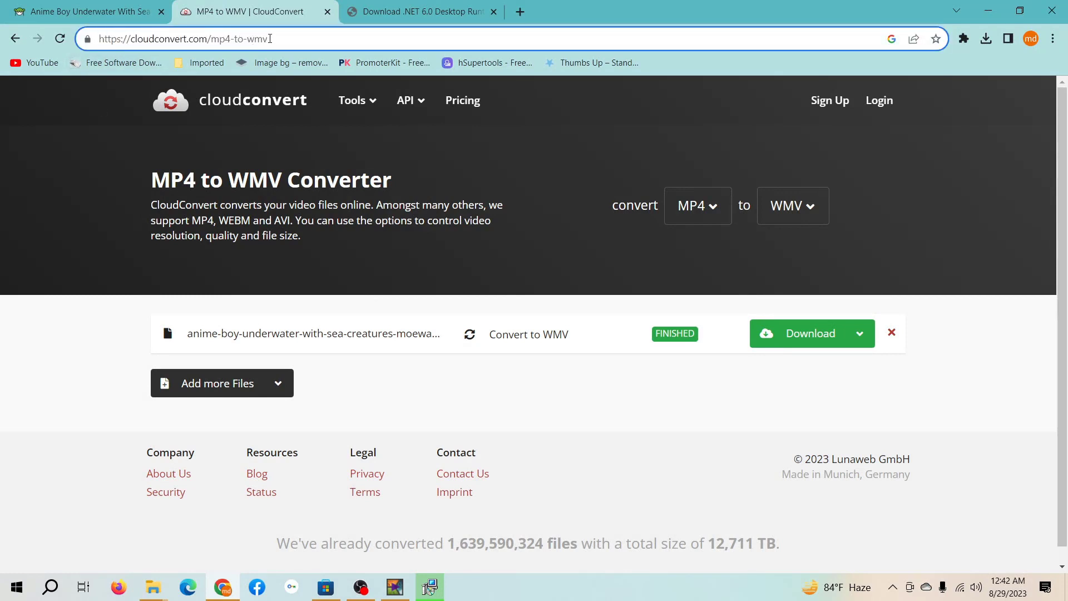
drag(148, 188, 393, 187)
click(256, 189)
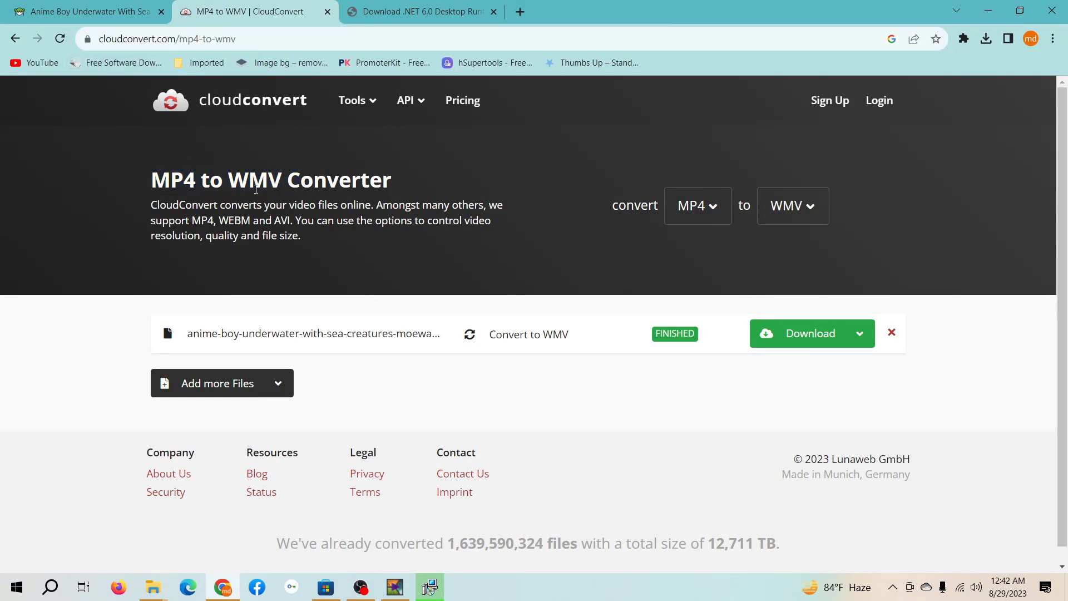
double_click(263, 184)
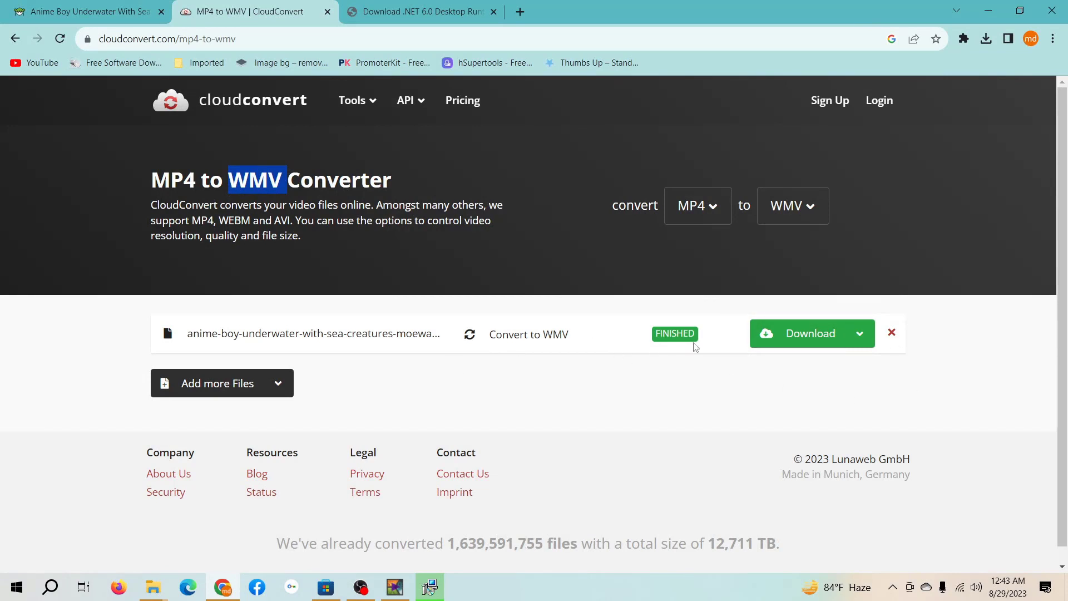
click(801, 334)
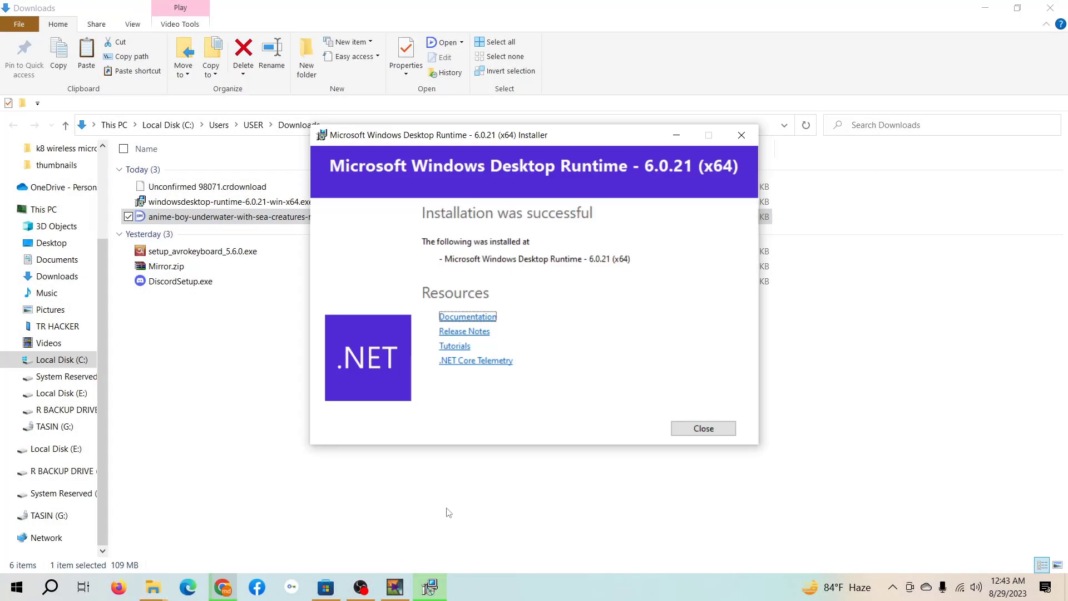
- Close the .NET Desktop Runtime installer and launch Desktop Live Wallpapers in a maximized window
click(705, 429)
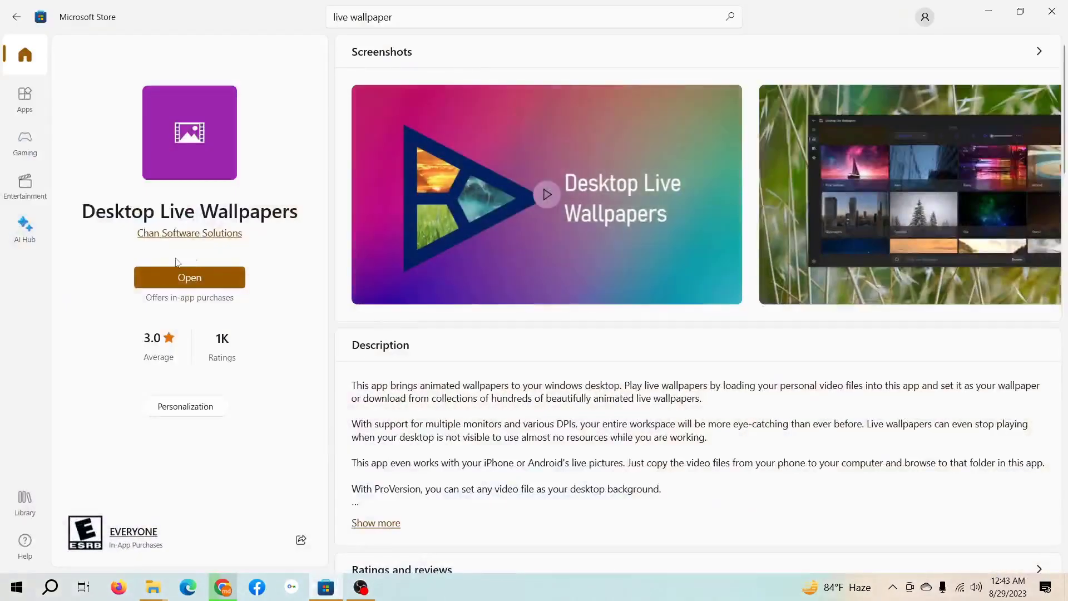
click(203, 281)
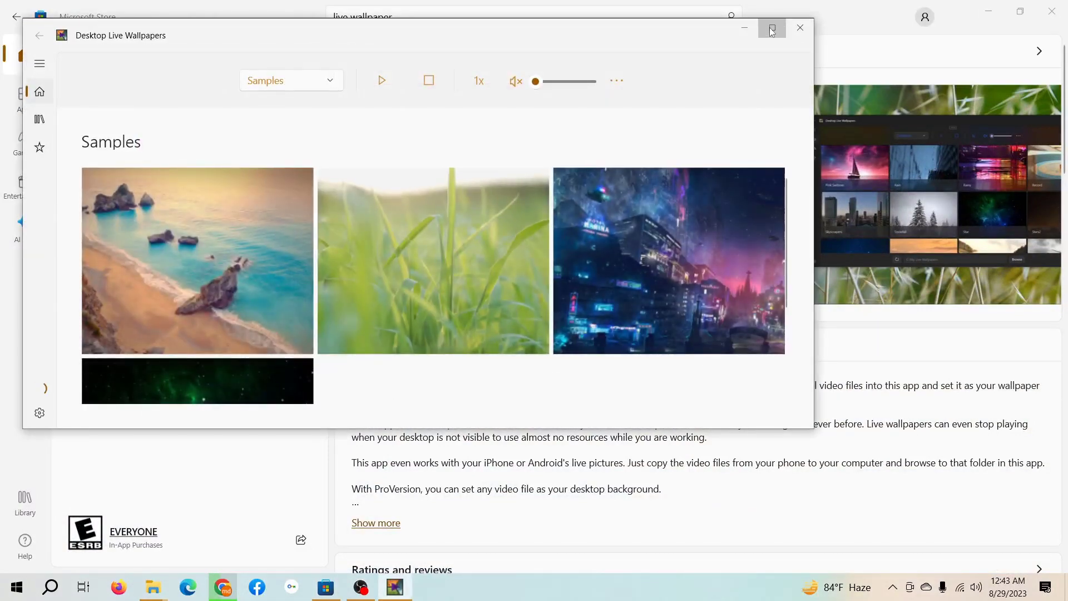
click(772, 26)
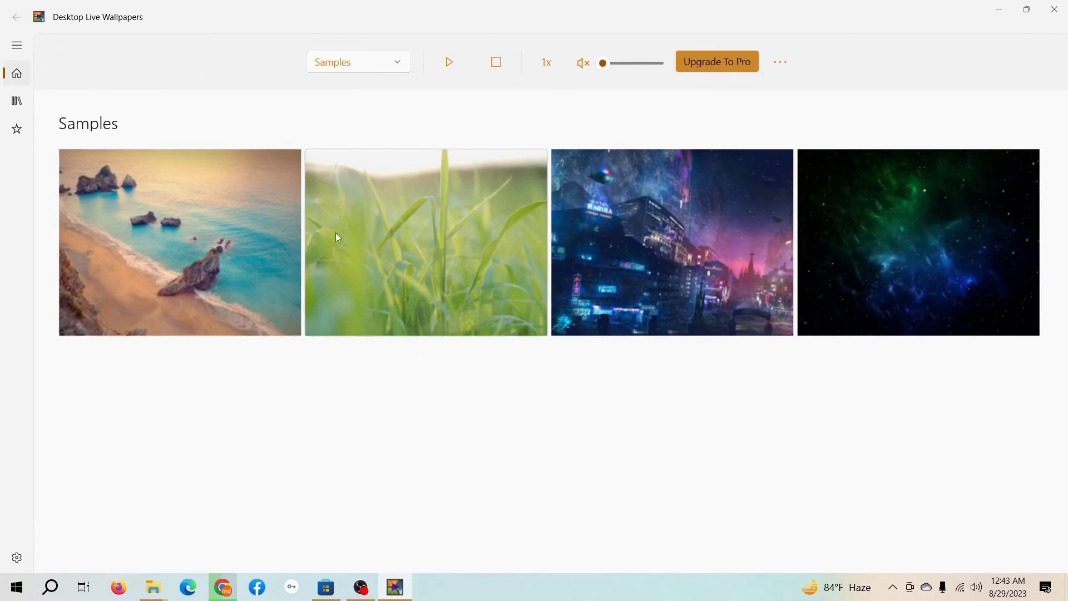
- Apply the green grass sample as the live wallpaper and minimize the app to show the desktop
click(440, 239)
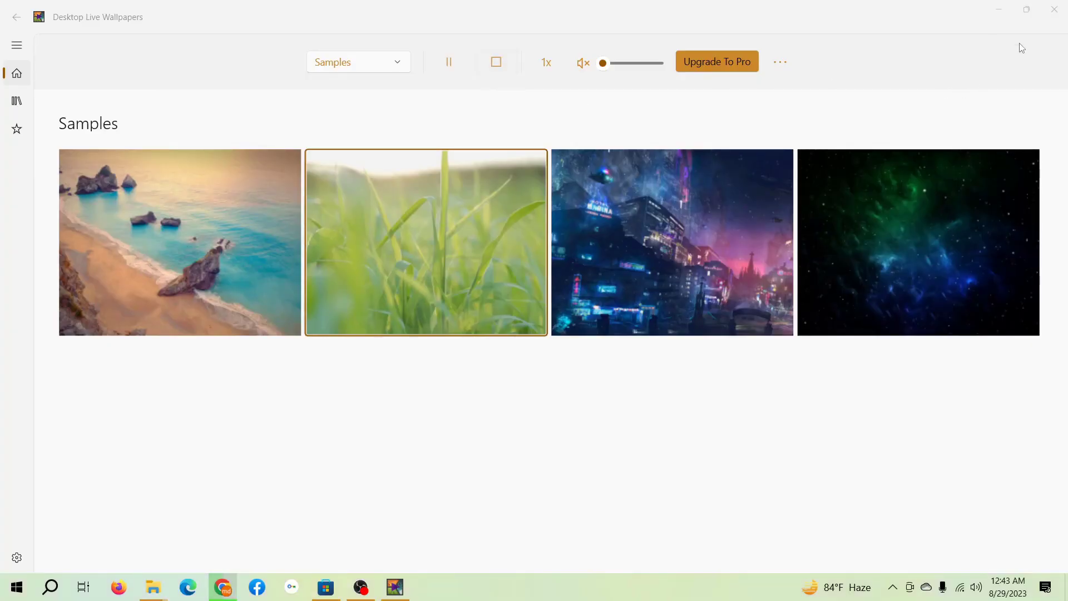
click(999, 9)
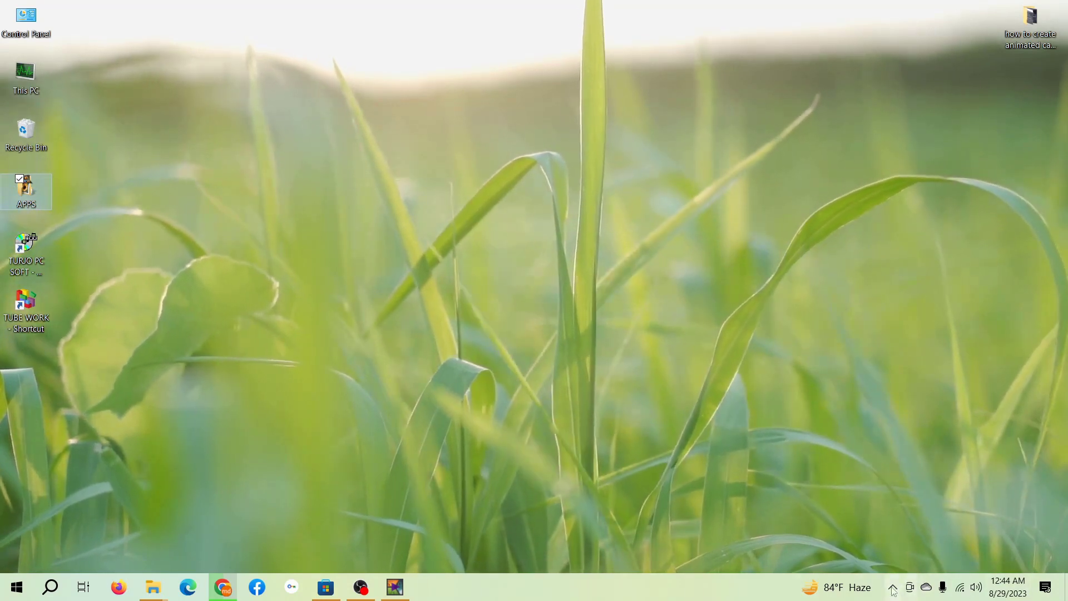
- Restore Desktop Live Wallpapers, and set the wallpaper volume to 100 and the playback speed to 1.5x
click(395, 587)
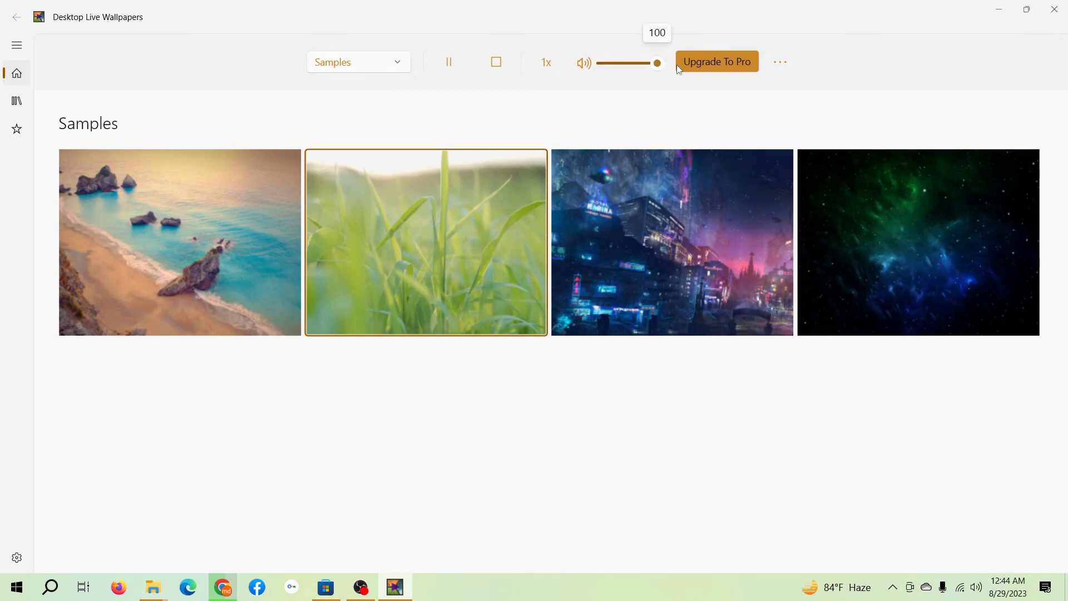
click(552, 64)
- Shrink the app to a narrow window and reposition it so the desktop wallpaper shows beside it
click(1027, 9)
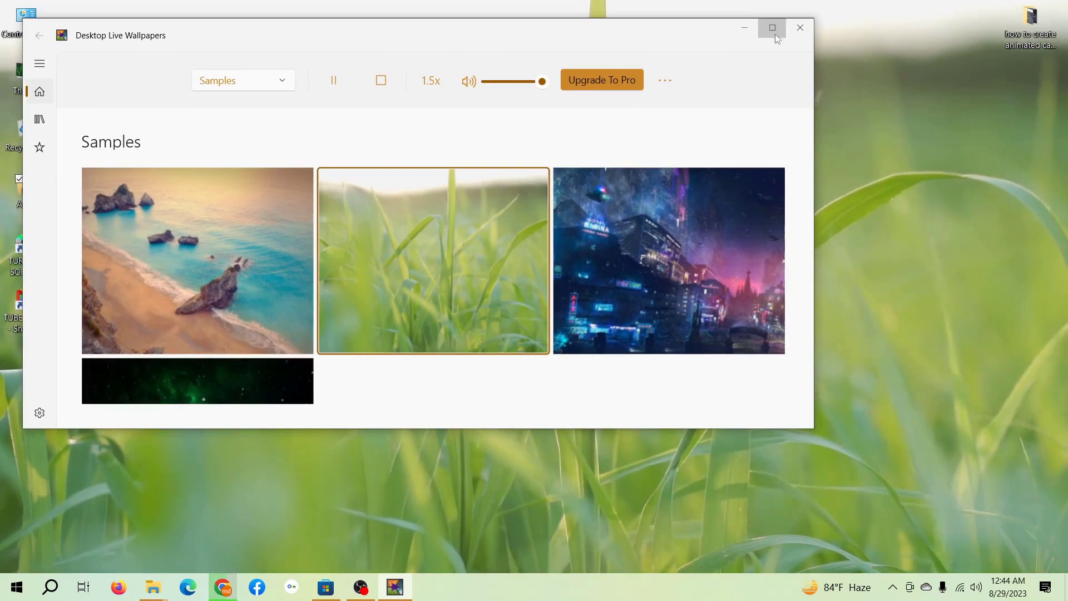
drag(813, 429, 361, 428)
drag(228, 41, 292, 137)
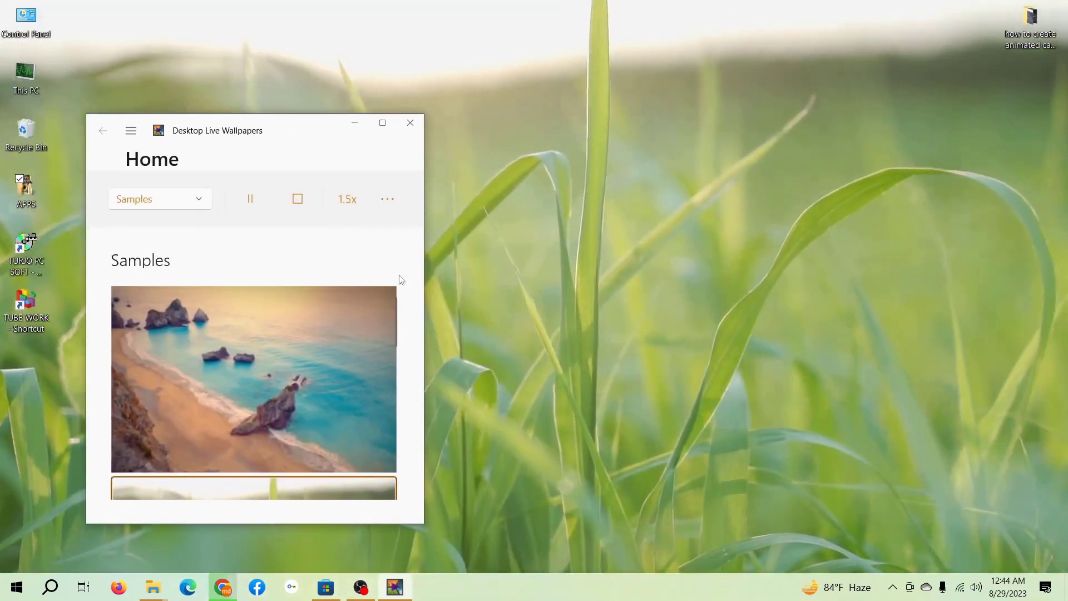
- Apply the beach sample and the neon city sample in turn as the live wallpaper
scroll(272, 443, down, 2)
scroll(272, 443, up, 2)
click(248, 362)
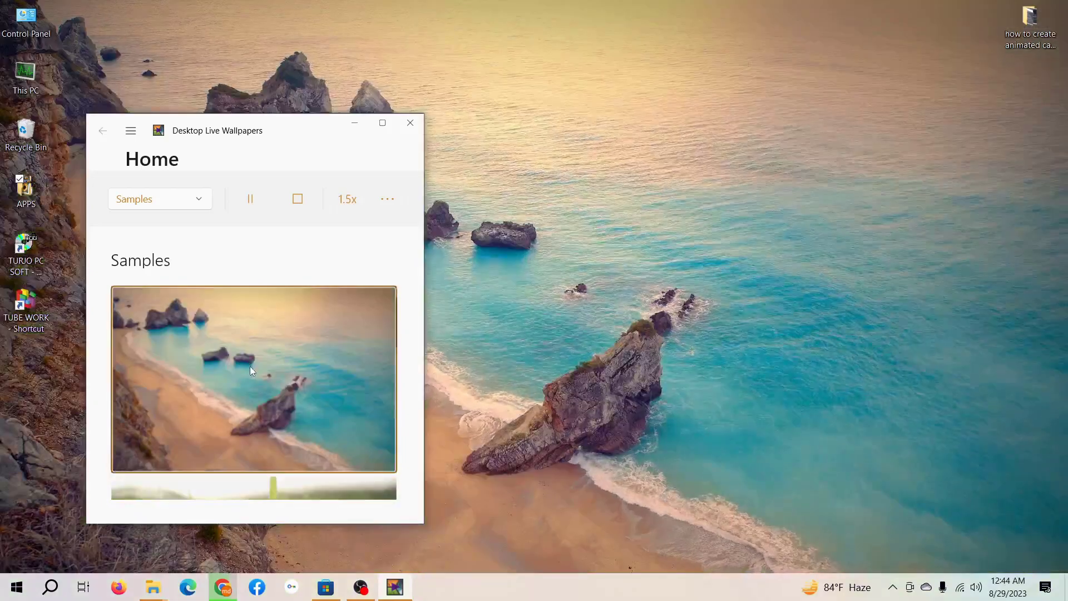
scroll(243, 366, down, 1)
scroll(270, 436, down, 3)
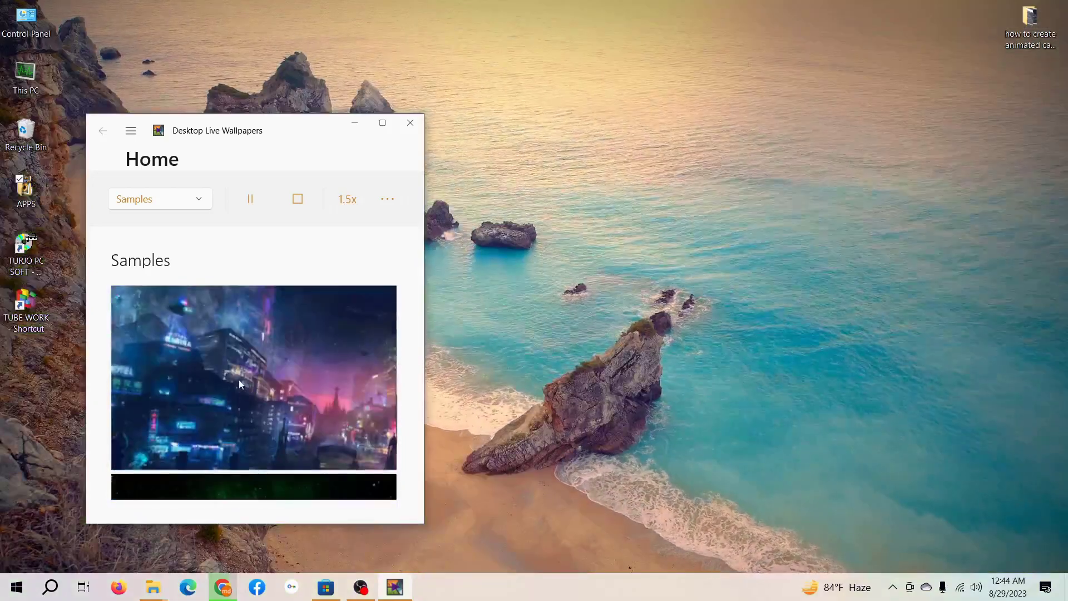
click(269, 437)
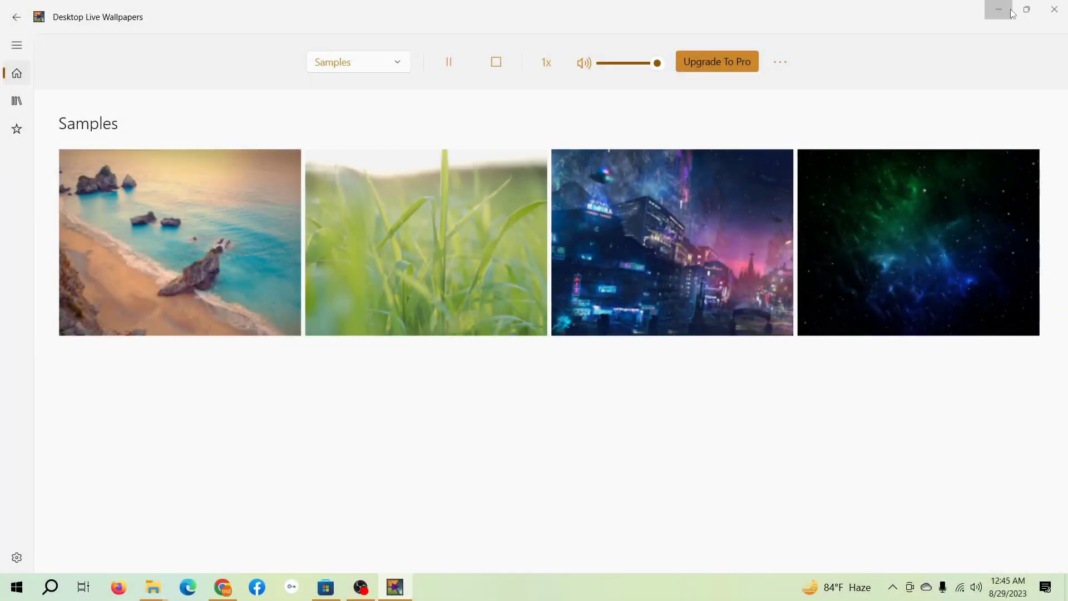
- Switch the wallpaper source from Samples to Collection, and browse to the Downloads folder in the folder selection dialog
click(346, 63)
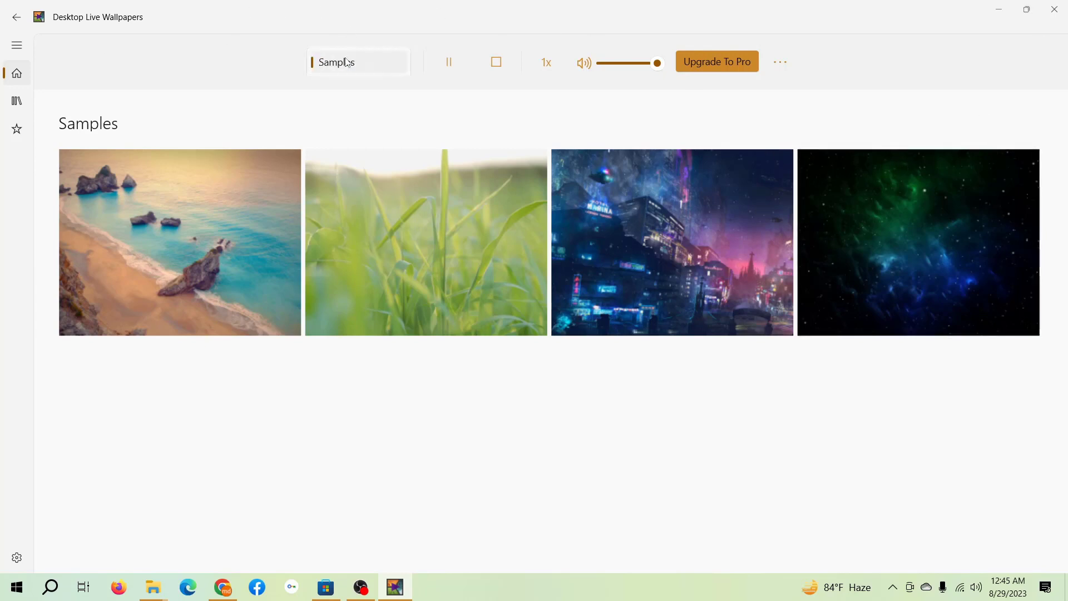
click(350, 87)
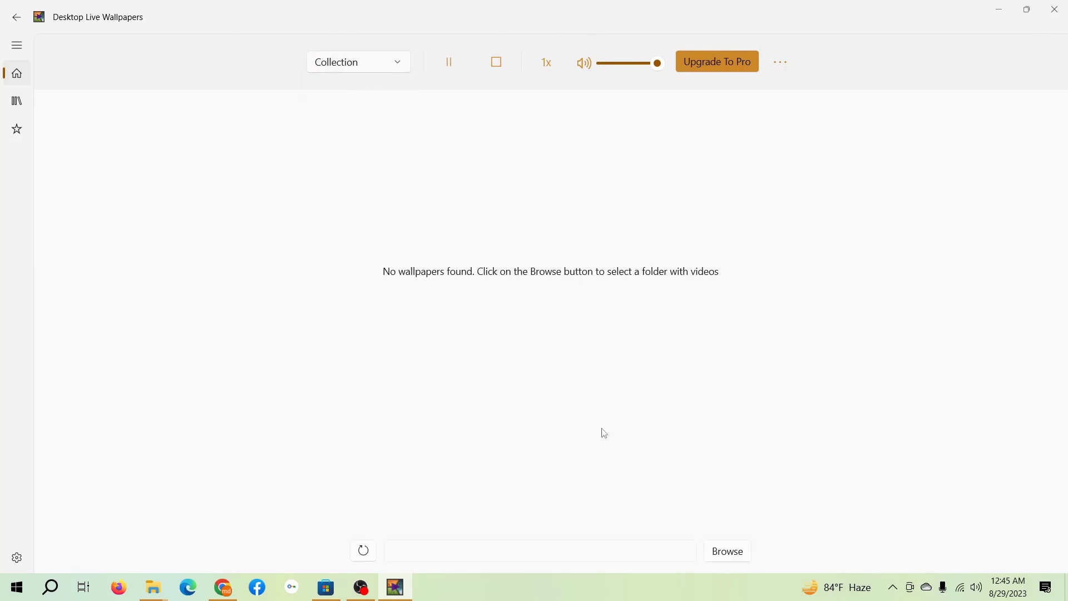
click(742, 559)
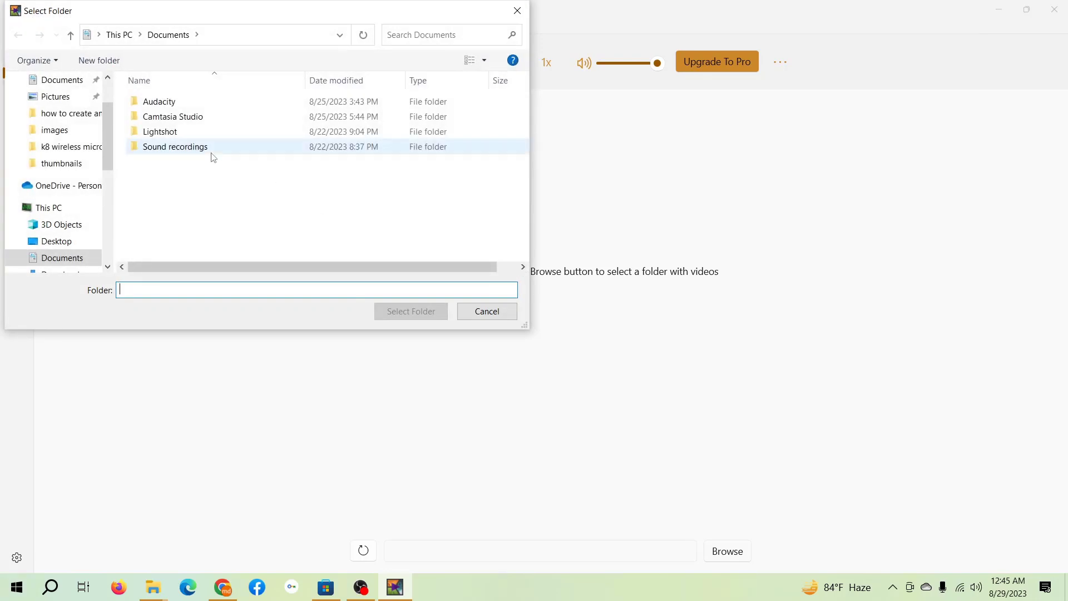
scroll(56, 140, up, 2)
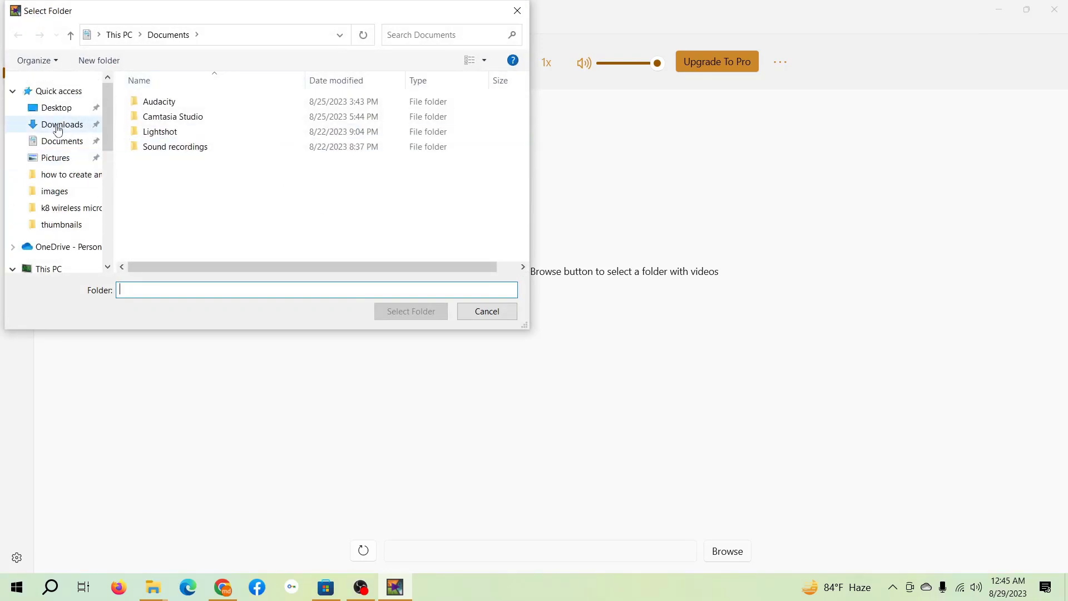
click(58, 126)
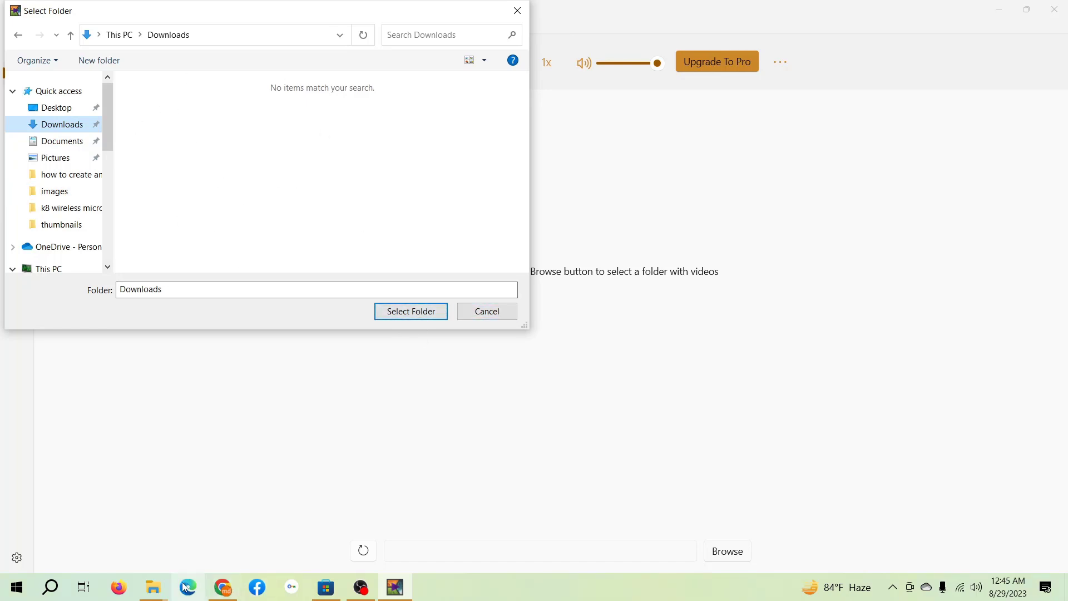
- Switch to File Explorer and move anime-boy-underwater-with-sea-creatures-moewalls-com.wmv from Downloads to Pictures > Saved Pictures
click(153, 587)
click(549, 516)
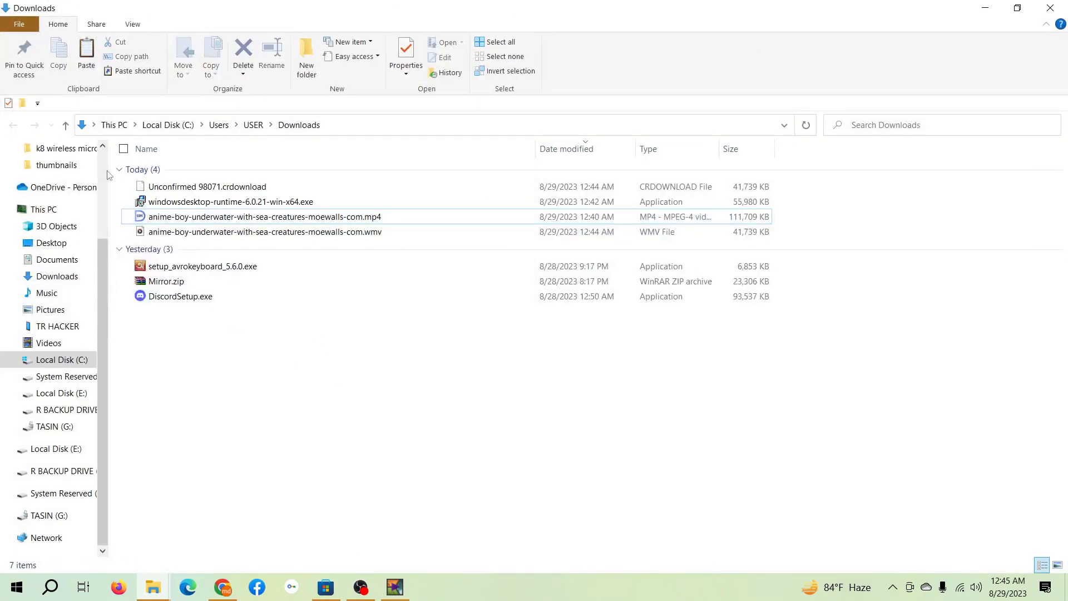
click(211, 216)
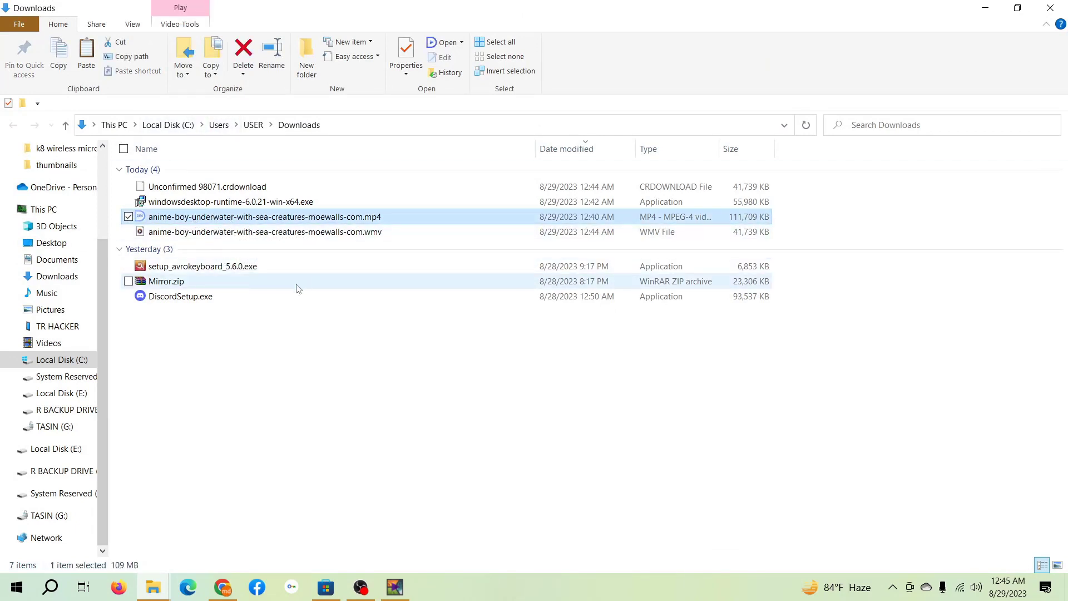
click(253, 232)
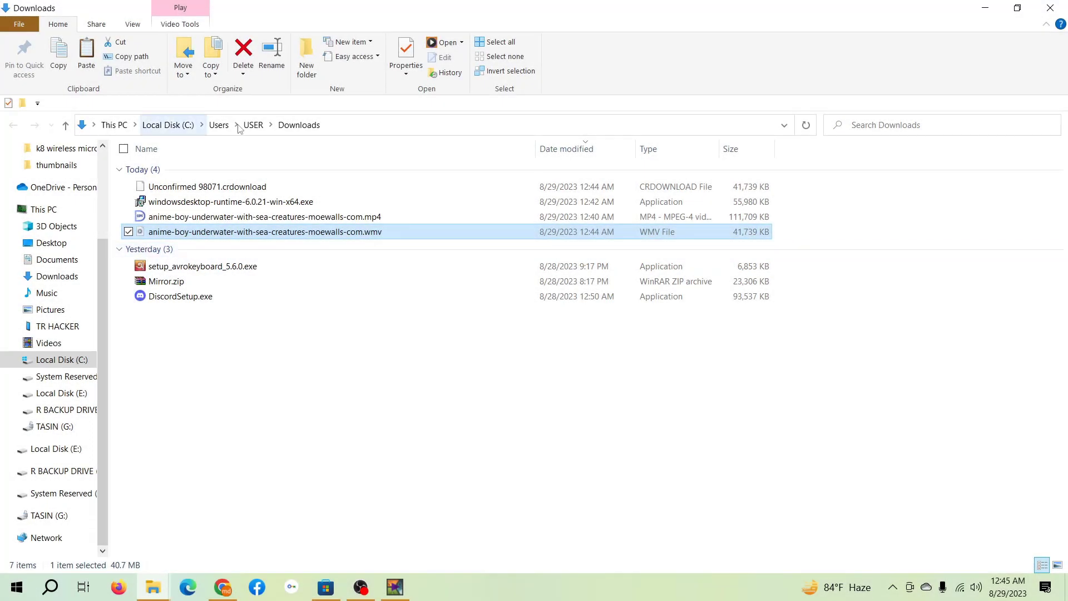
click(253, 124)
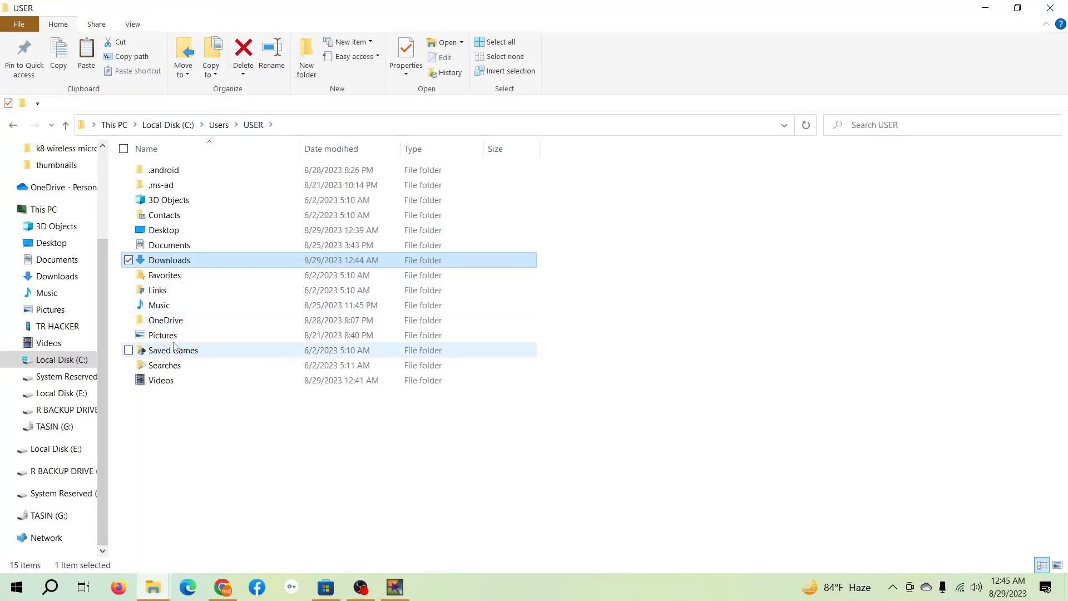
double_click(161, 381)
click(254, 126)
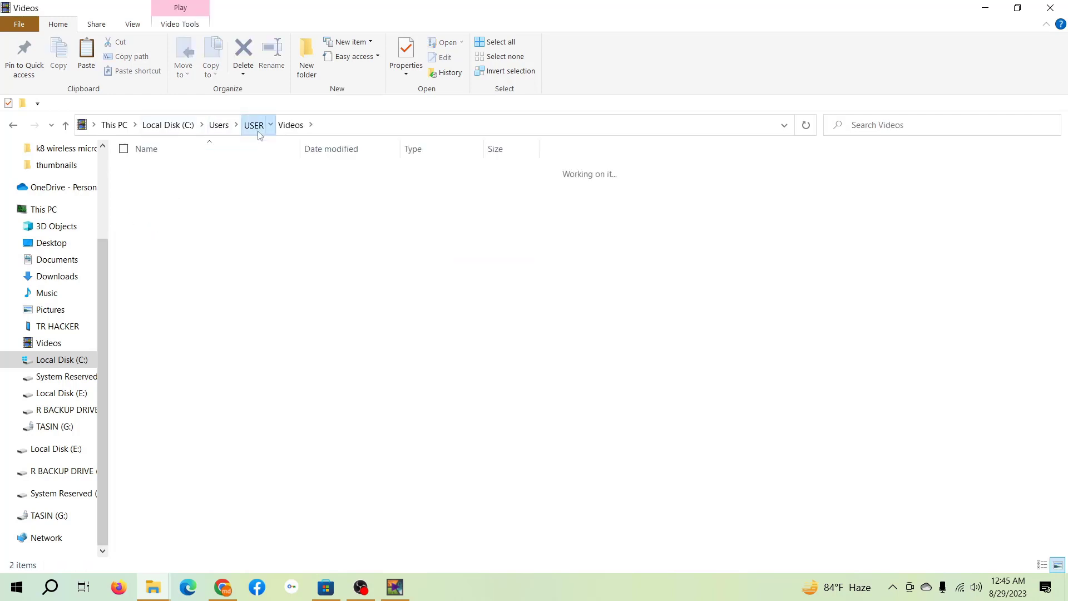
double_click(245, 336)
click(315, 183)
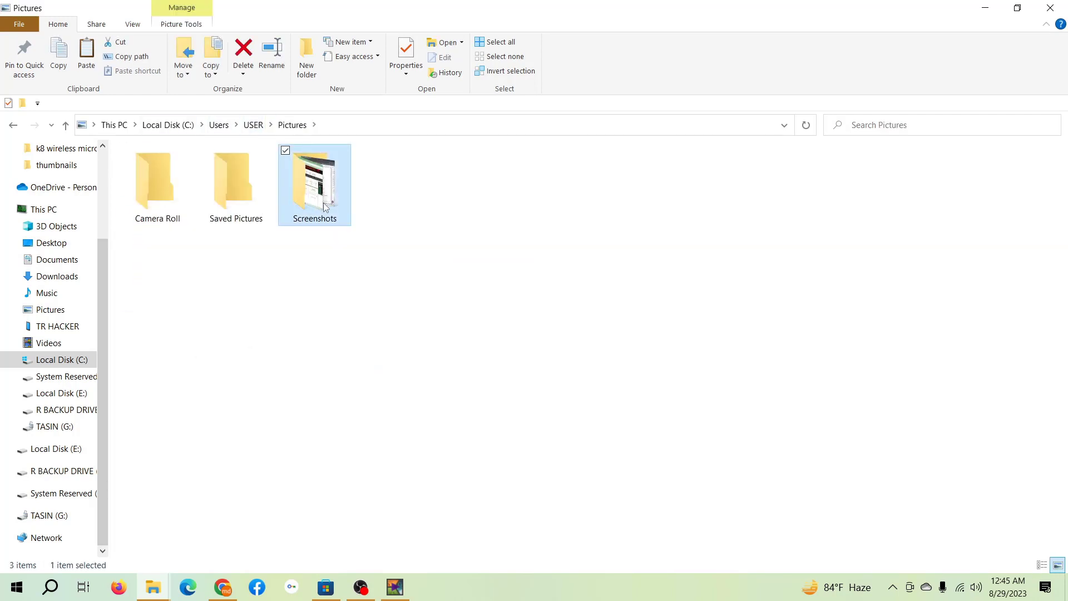
double_click(236, 189)
right_click(94, 203)
right_click(277, 179)
click(286, 277)
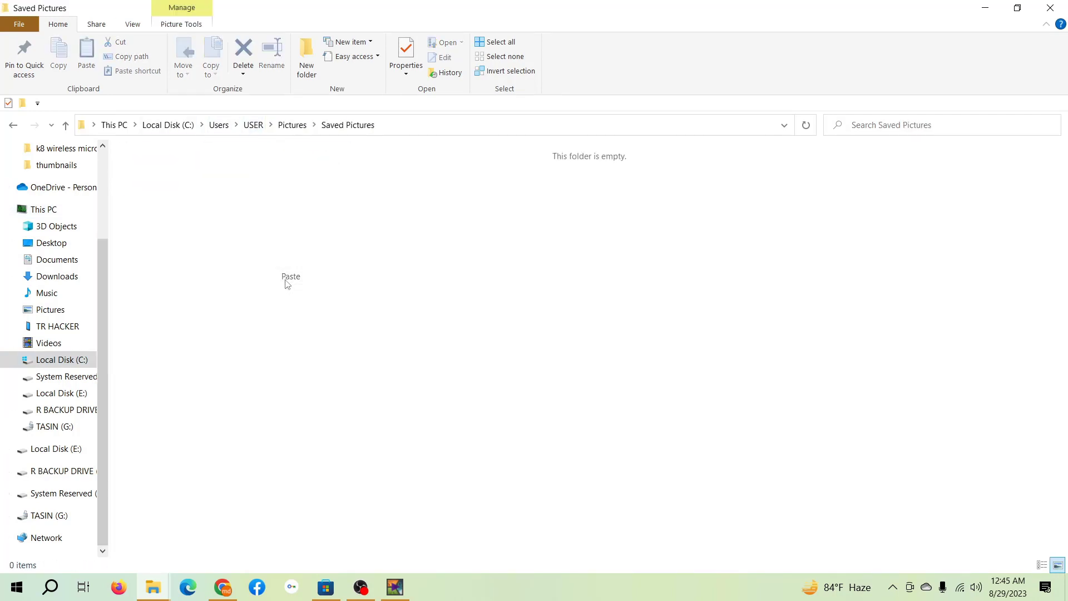
- Create a folder named "live wallpaper" in Saved Pictures and move the WMV video into it
click(307, 56)
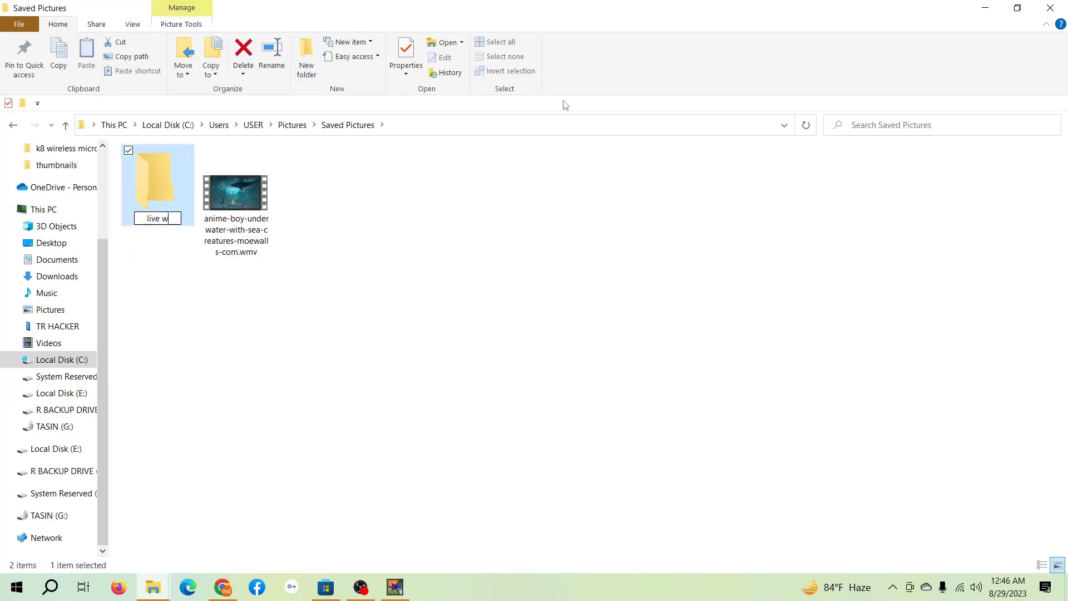
key(Return)
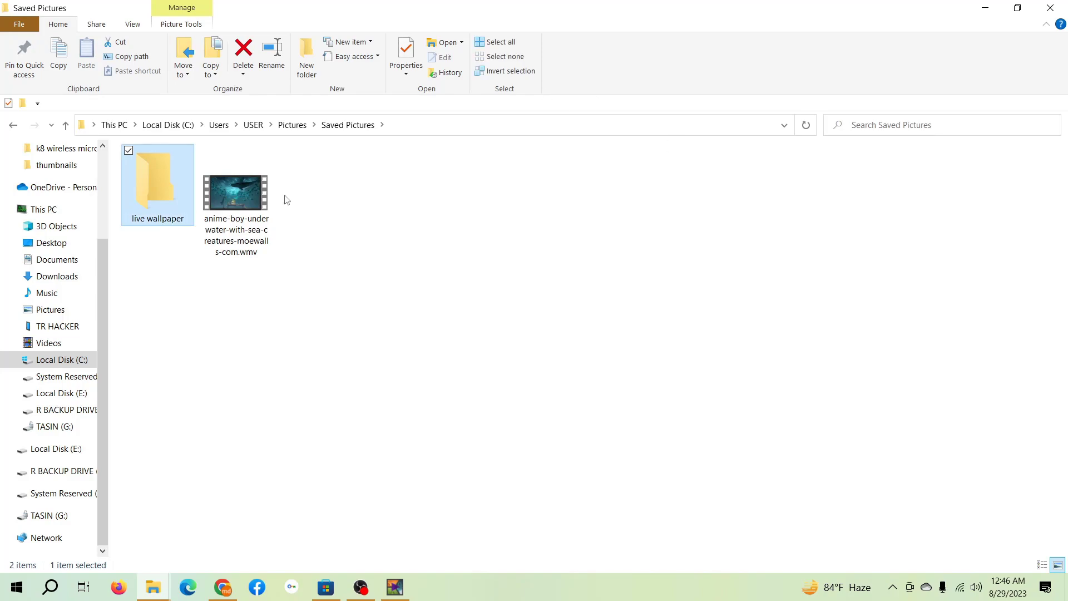
drag(236, 192, 151, 177)
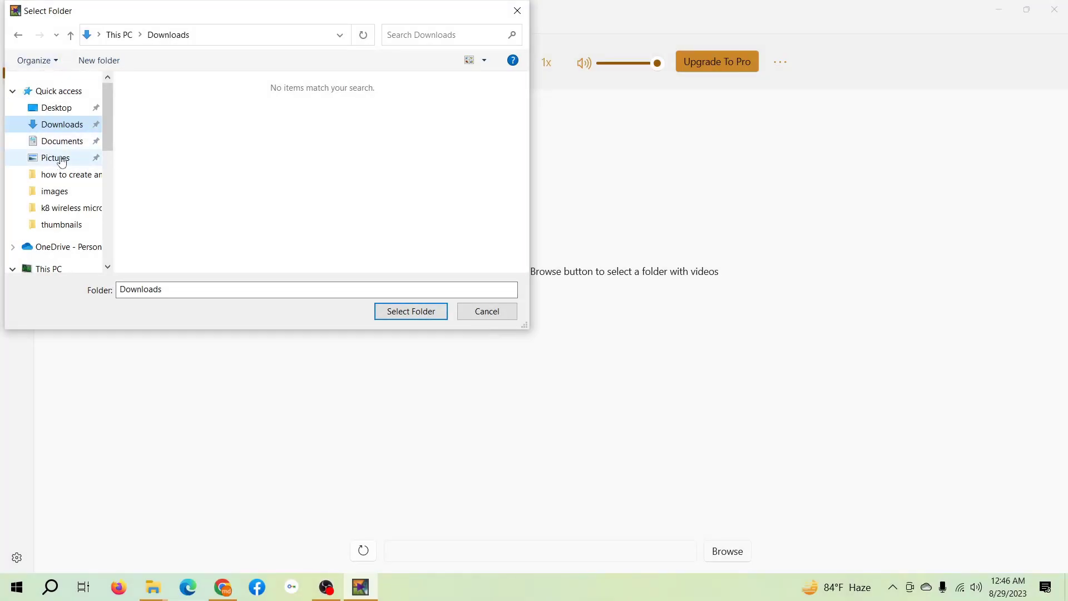
- Set Pictures > Saved Pictures > live wallpaper as the Desktop Live Wallpapers collection folder, and show the desktop with the underwater wallpaper
click(62, 161)
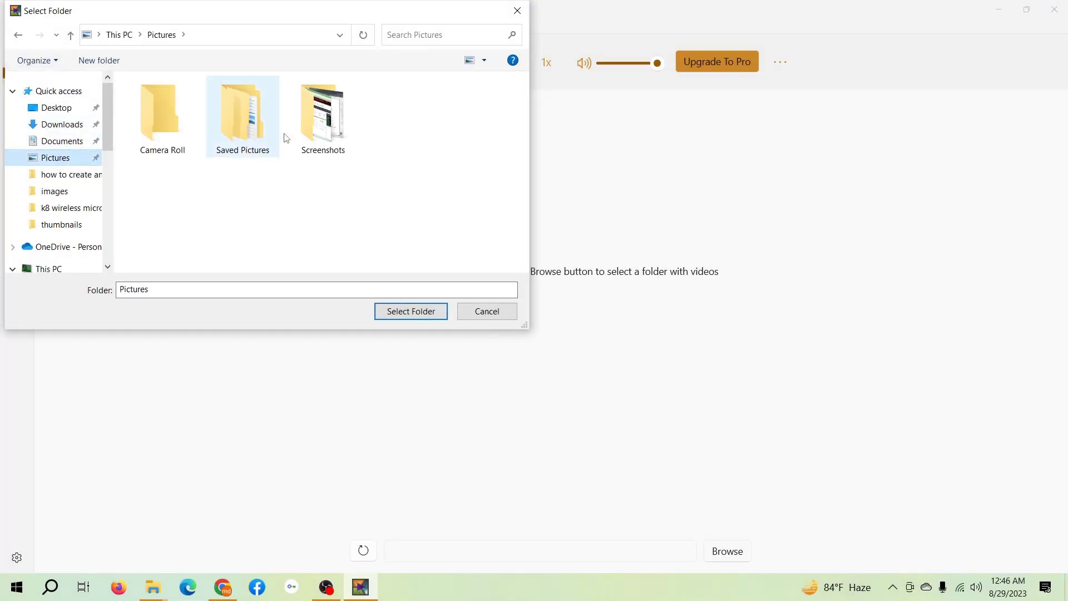
double_click(246, 133)
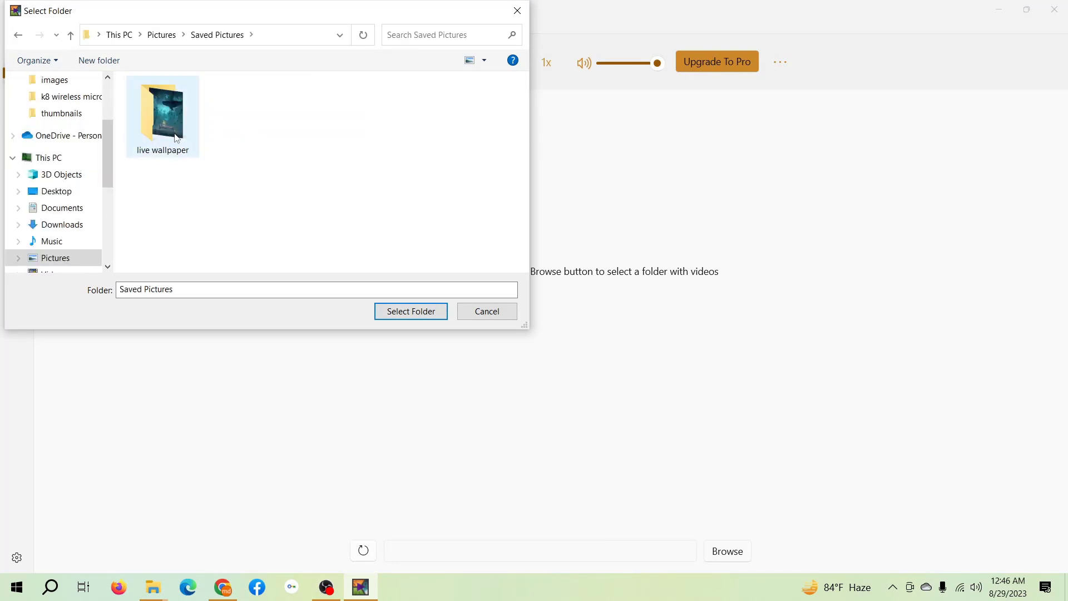
click(152, 136)
click(410, 311)
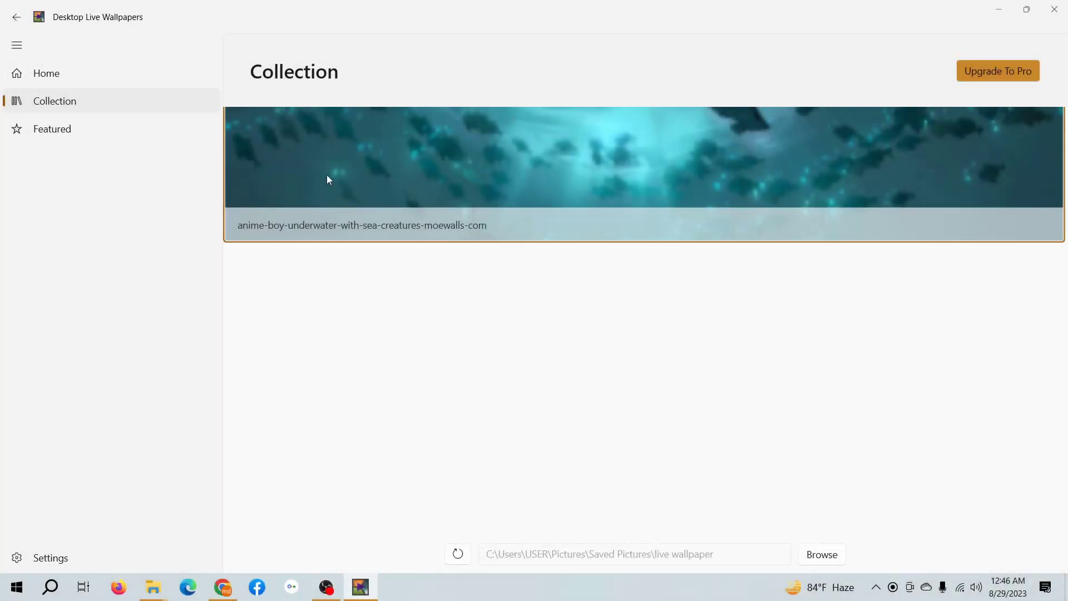
click(1066, 590)
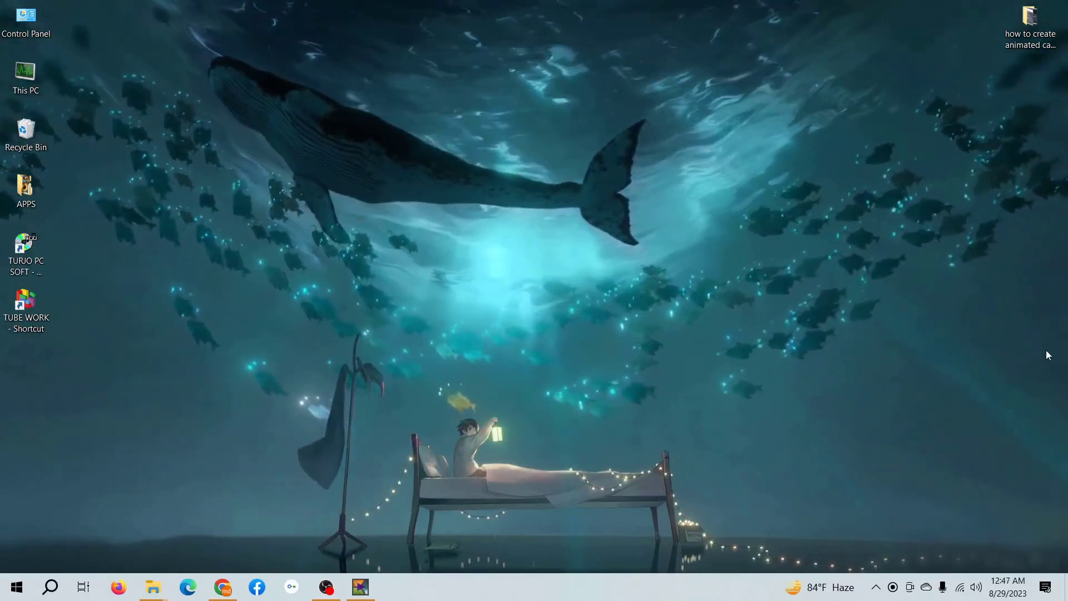
- Lower the system speaker volume to 67 while the underwater wallpaper plays on the desktop
click(972, 585)
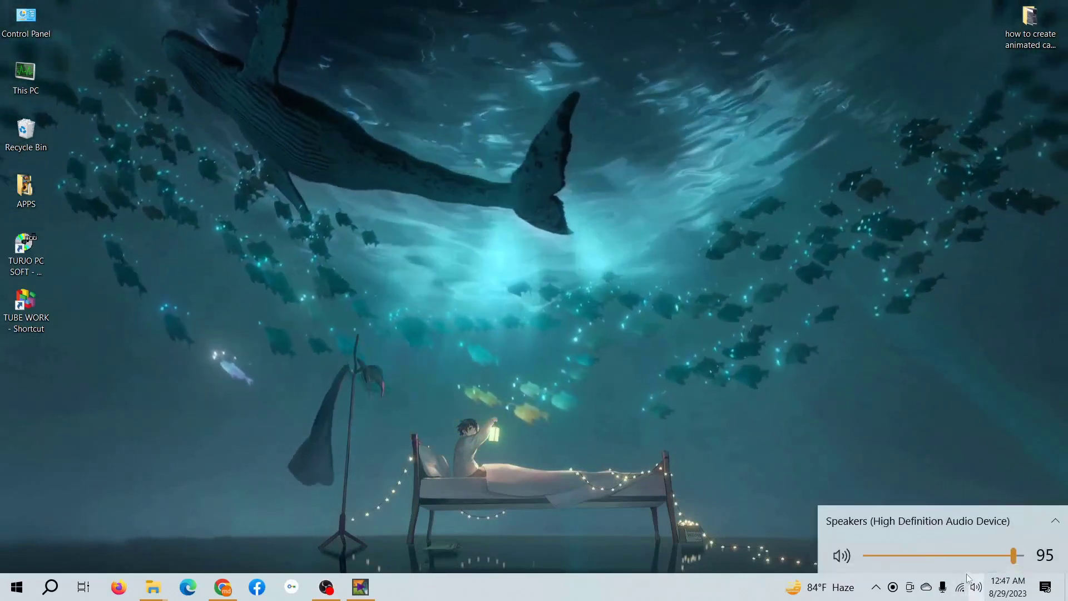
scroll(944, 562, down, 14)
click(782, 503)
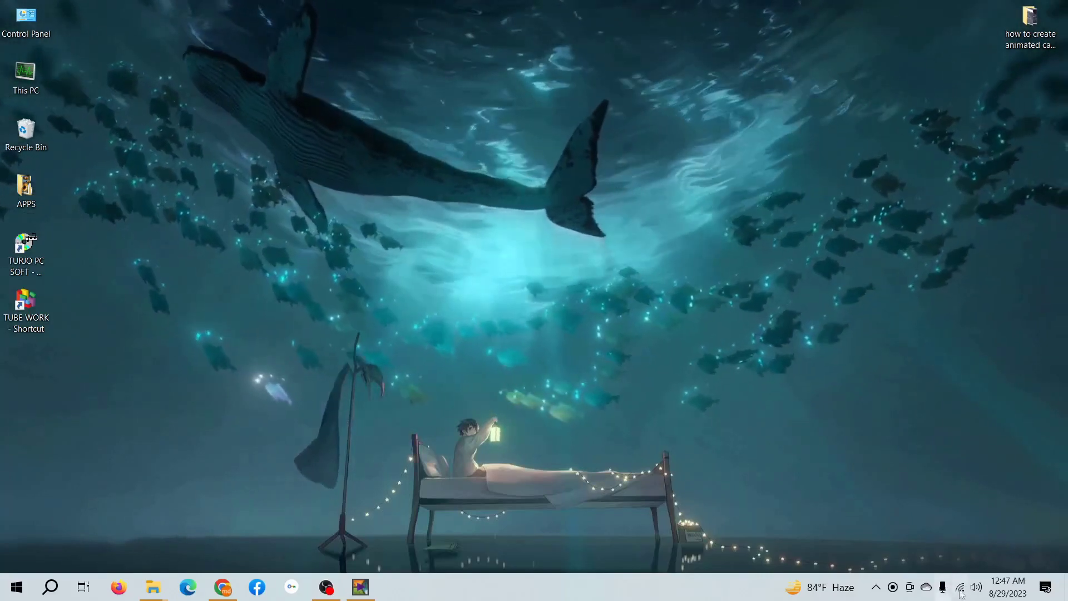
click(976, 587)
scroll(941, 560, down, 9)
scroll(942, 559, down, 5)
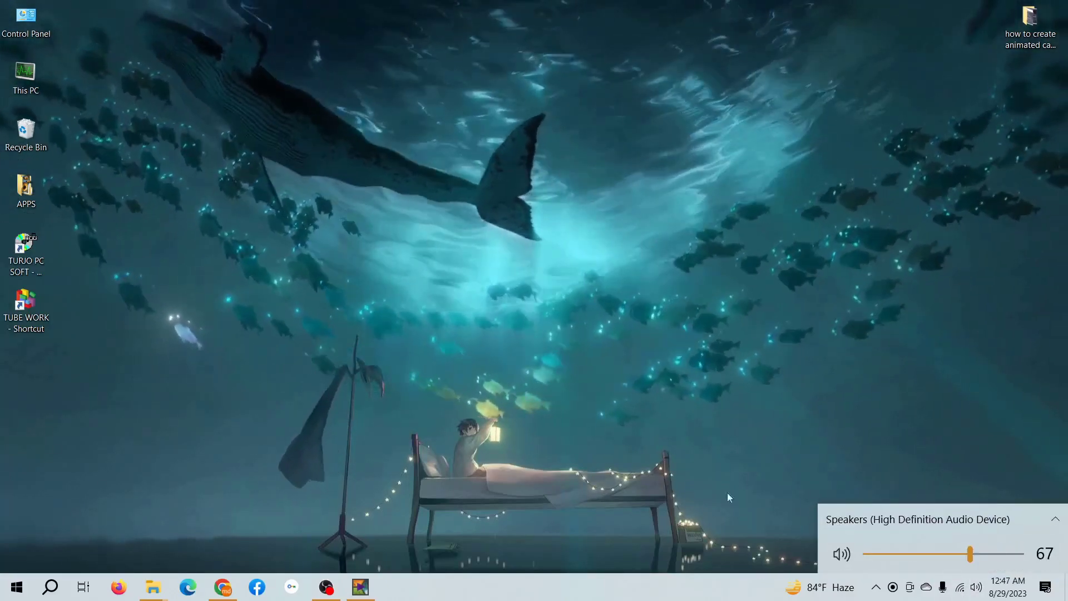
click(726, 493)
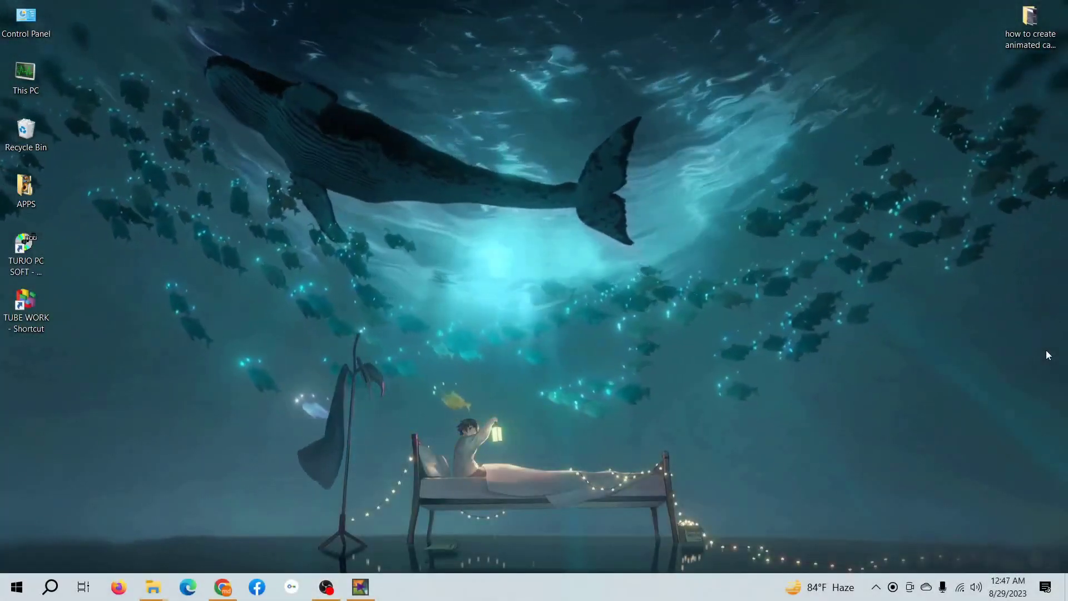
click(977, 587)
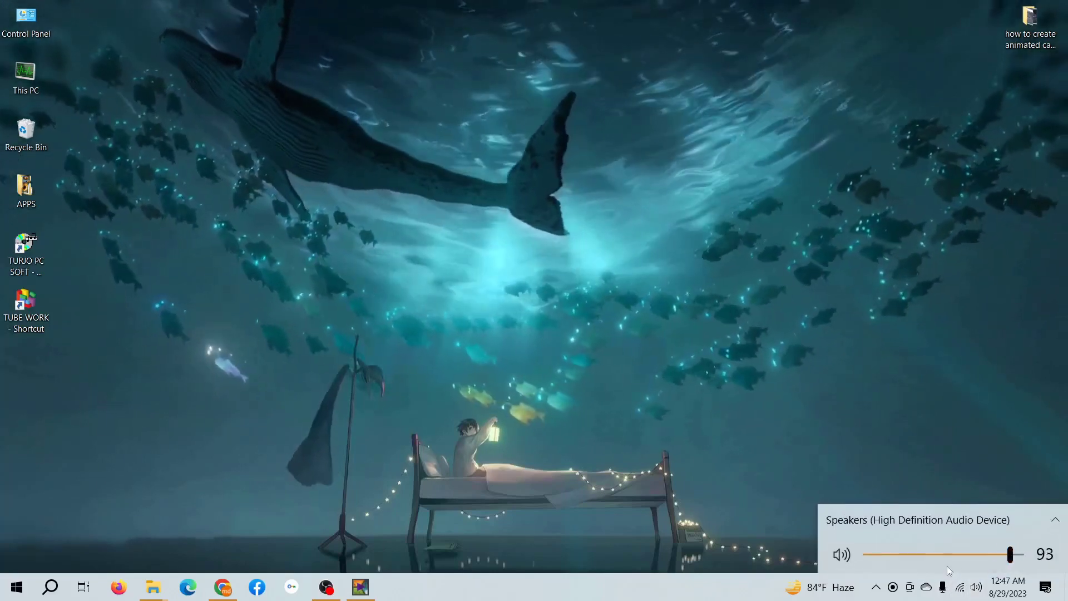
scroll(944, 563, down, 13)
click(685, 489)
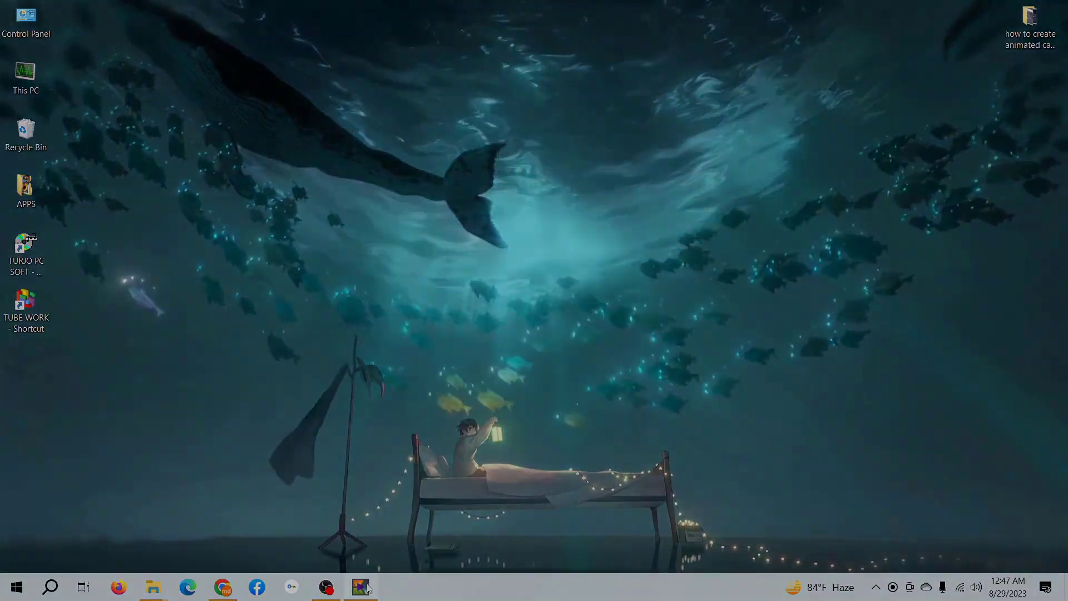